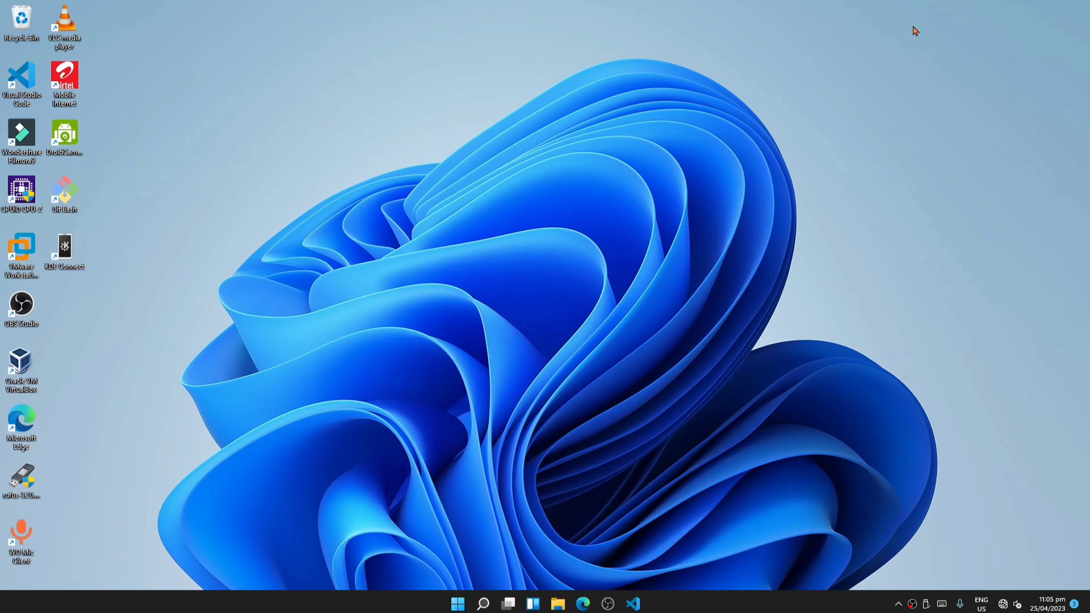
- Open Settings and turn on Game Mode under Gaming
{"action": "key", "text": "super+i"}
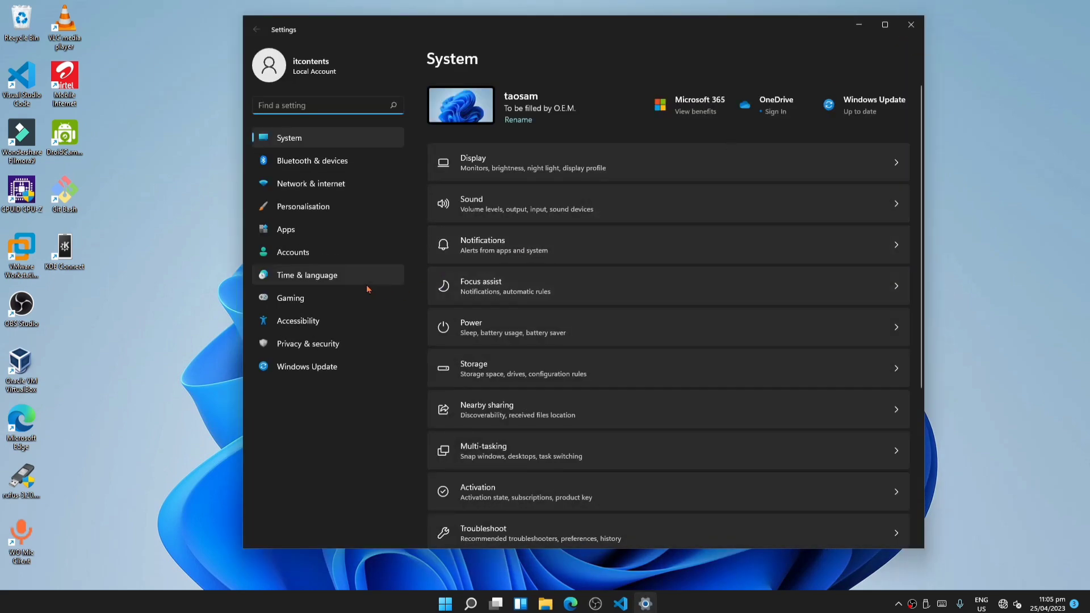
{"action": "left_click", "coordinate": [299, 298]}
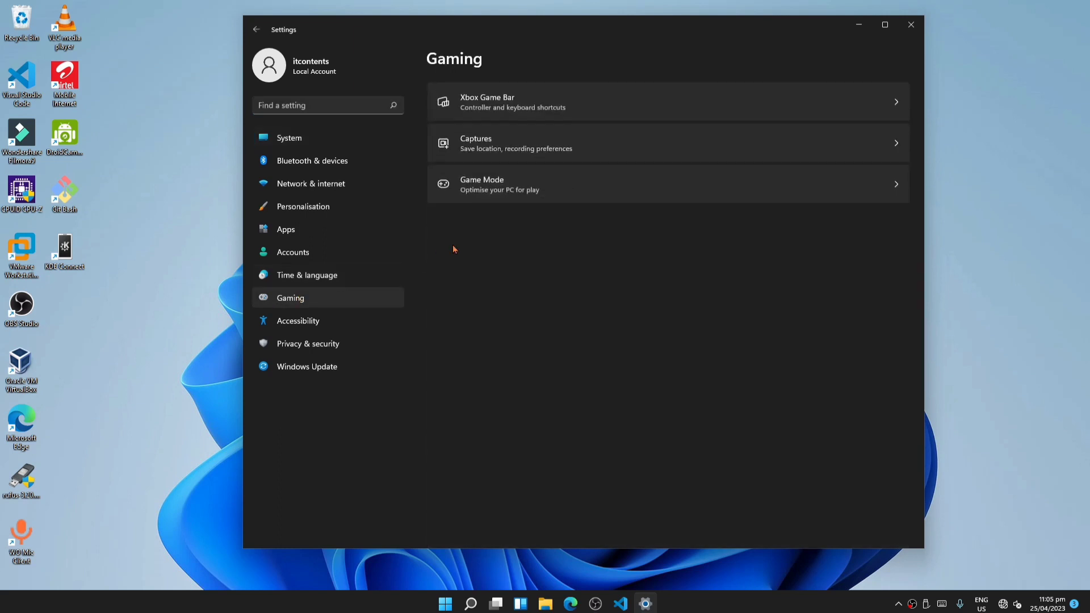
{"action": "left_click", "coordinate": [514, 185]}
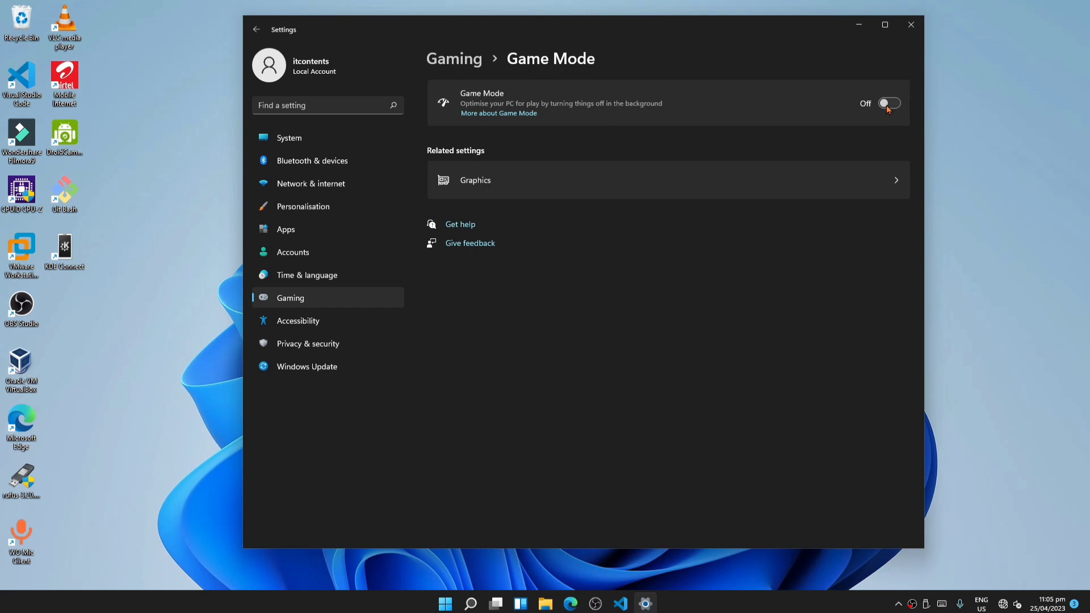
{"action": "left_click", "coordinate": [889, 106]}
- Switch the WiFi adapter's DNS to Manual, enable IPv4 with preferred DNS 1.1.1.1 and encryption Encrypted preferred, unencrypted allowed
{"action": "left_click", "coordinate": [307, 184]}
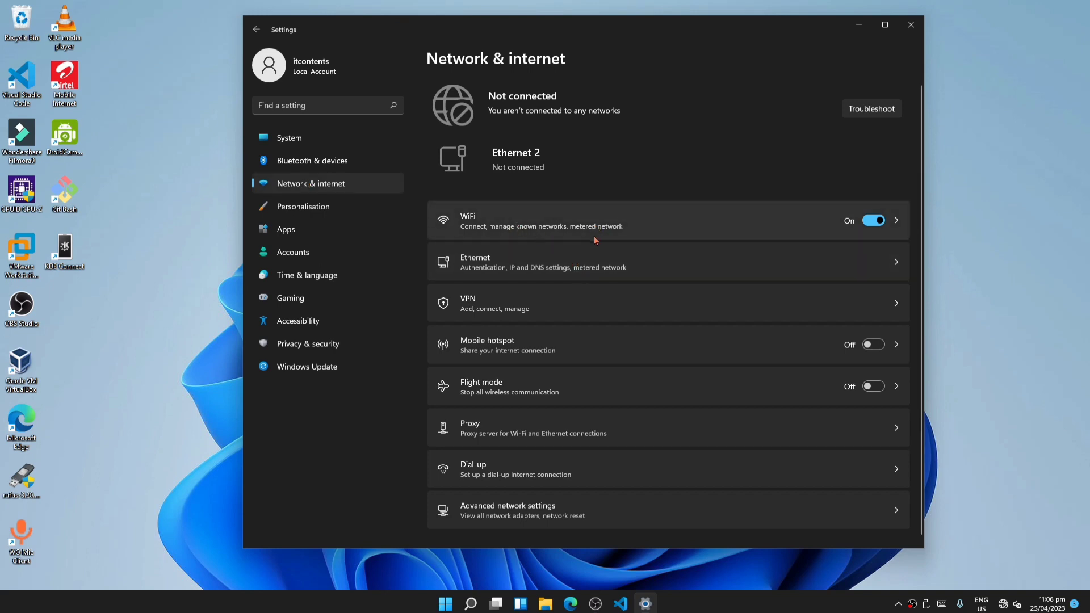
{"action": "left_click", "coordinate": [533, 222]}
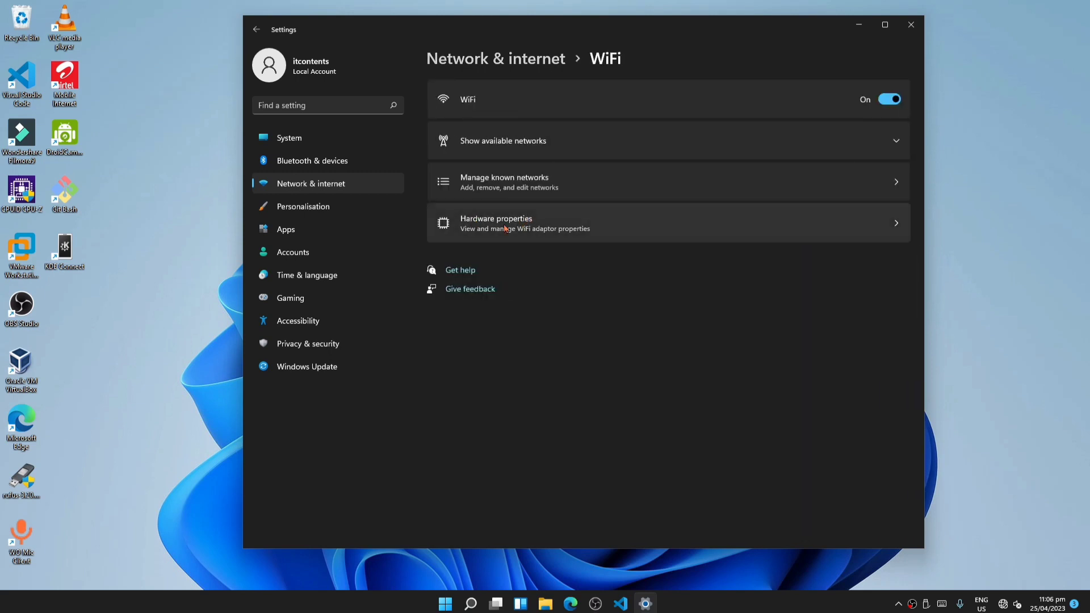
{"action": "left_click", "coordinate": [483, 225]}
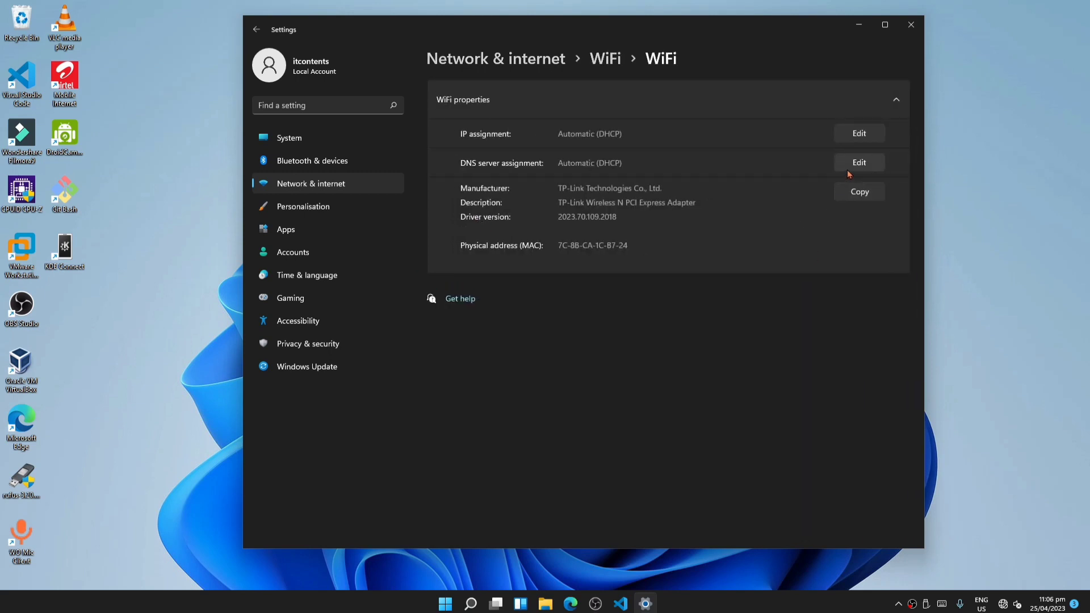
{"action": "left_click", "coordinate": [858, 163]}
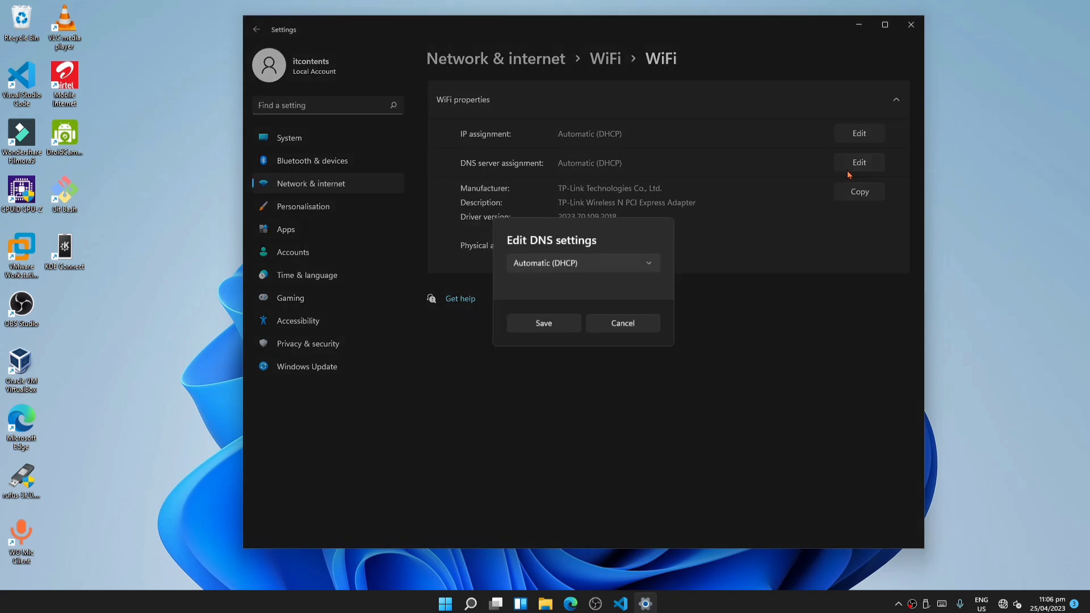
{"action": "left_click", "coordinate": [612, 269]}
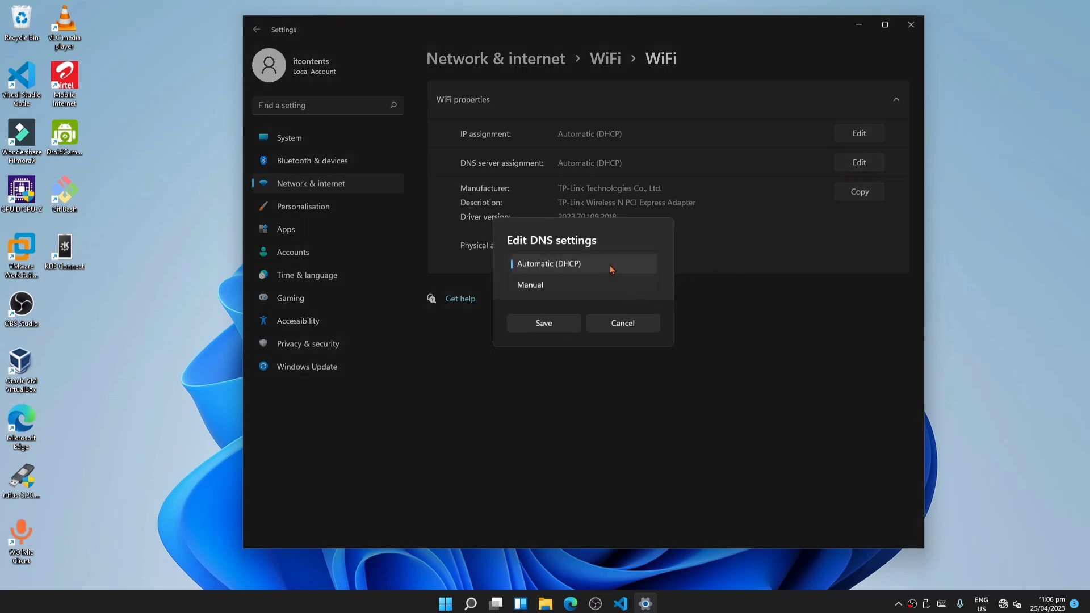
{"action": "left_click", "coordinate": [542, 287]}
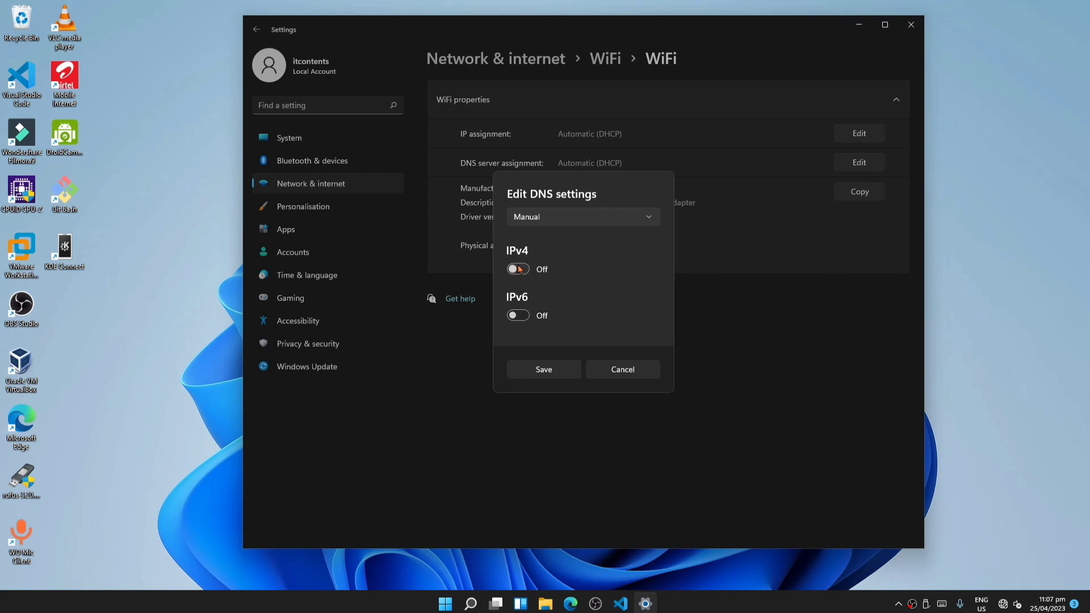
{"action": "left_click", "coordinate": [519, 269]}
{"action": "left_click", "coordinate": [558, 224]}
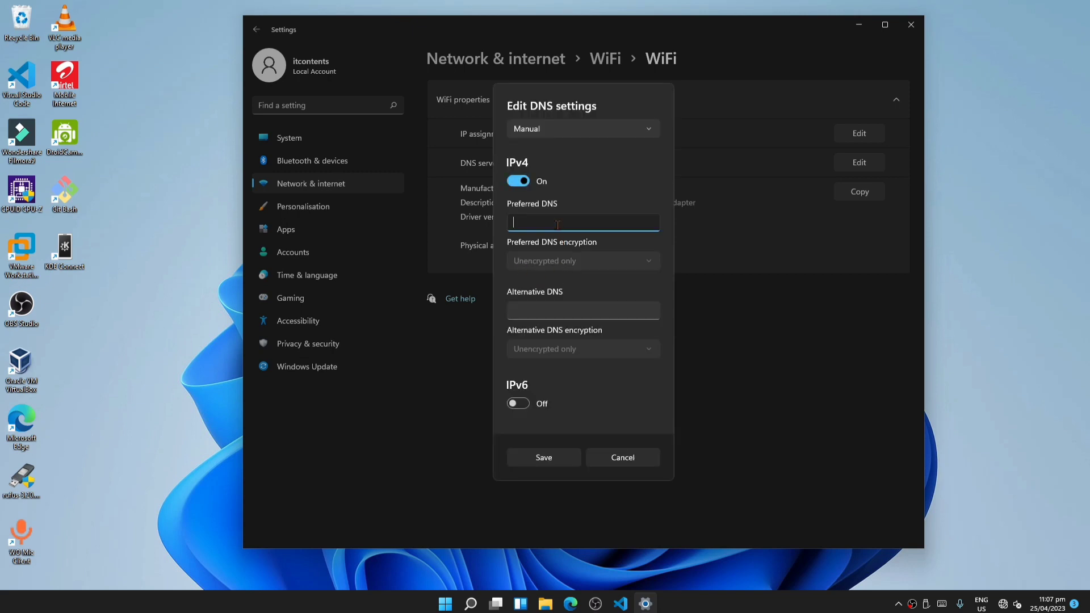
{"action": "type", "text": "1.1.1.1"}
{"action": "left_click", "coordinate": [650, 262]}
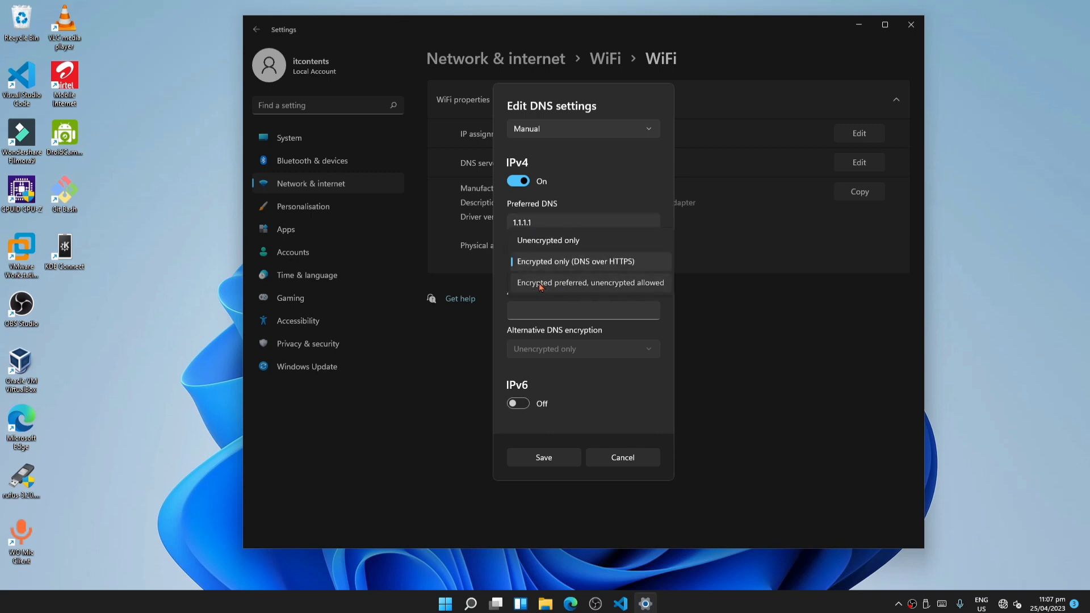
{"action": "left_click", "coordinate": [541, 284]}
- Set the alternative DNS to 1.0.0.1 with Encrypted preferred, unencrypted allowed encryption, save, and close Settings
{"action": "left_click", "coordinate": [540, 310]}
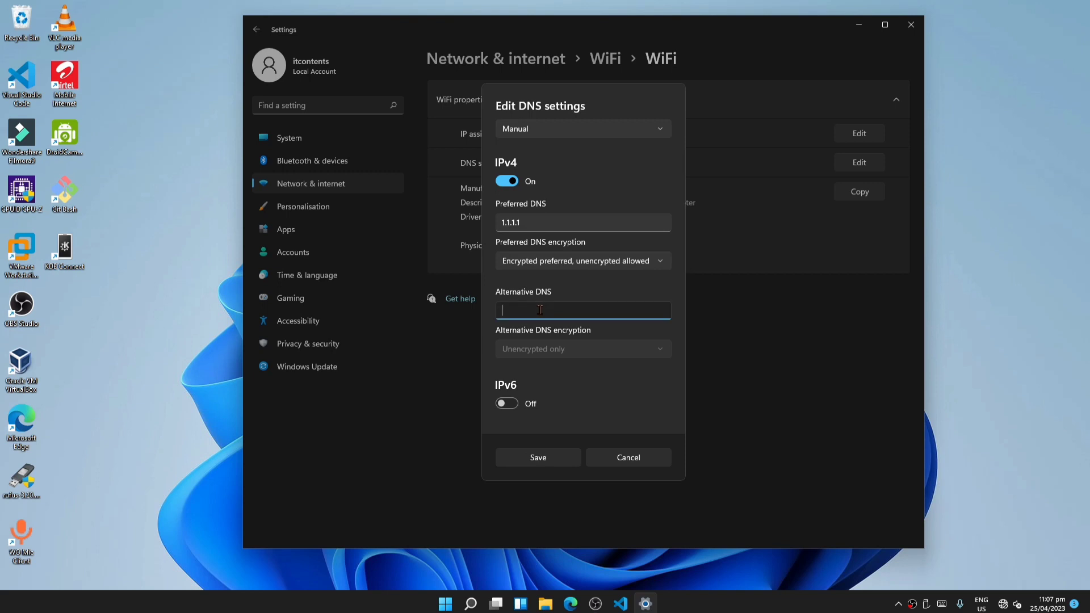
{"action": "type", "text": "1.0.0.1"}
{"action": "left_click", "coordinate": [648, 350]}
{"action": "left_click", "coordinate": [564, 393]}
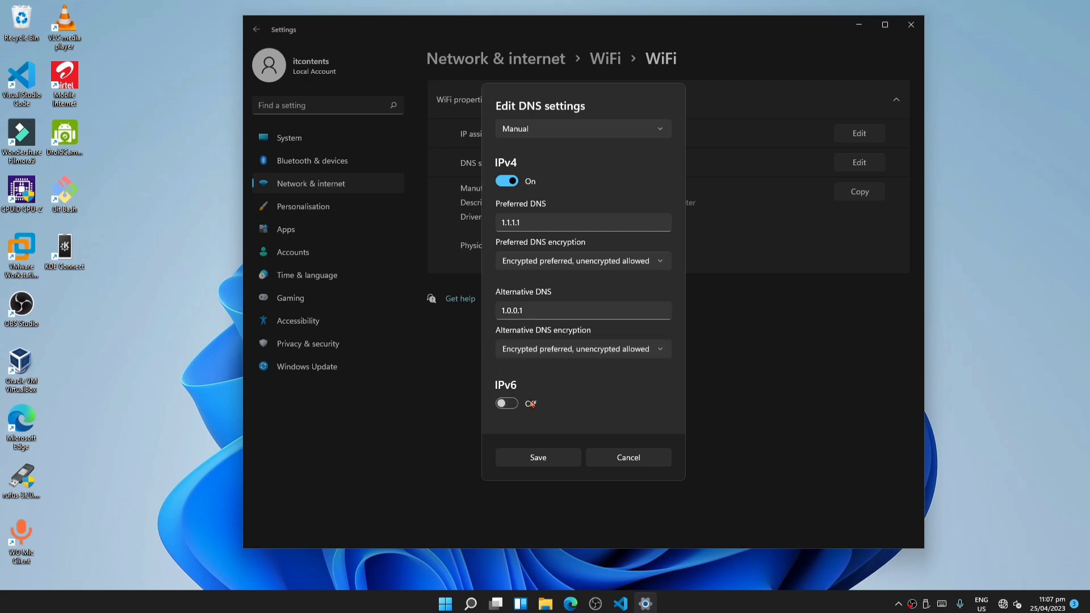
{"action": "left_click", "coordinate": [554, 458]}
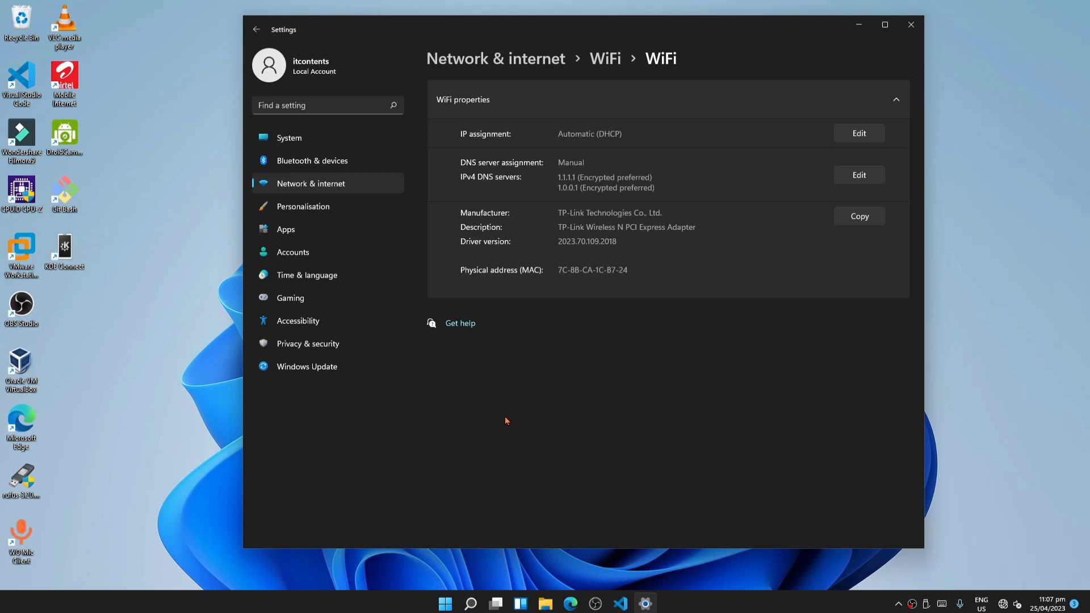
{"action": "left_click", "coordinate": [910, 24]}
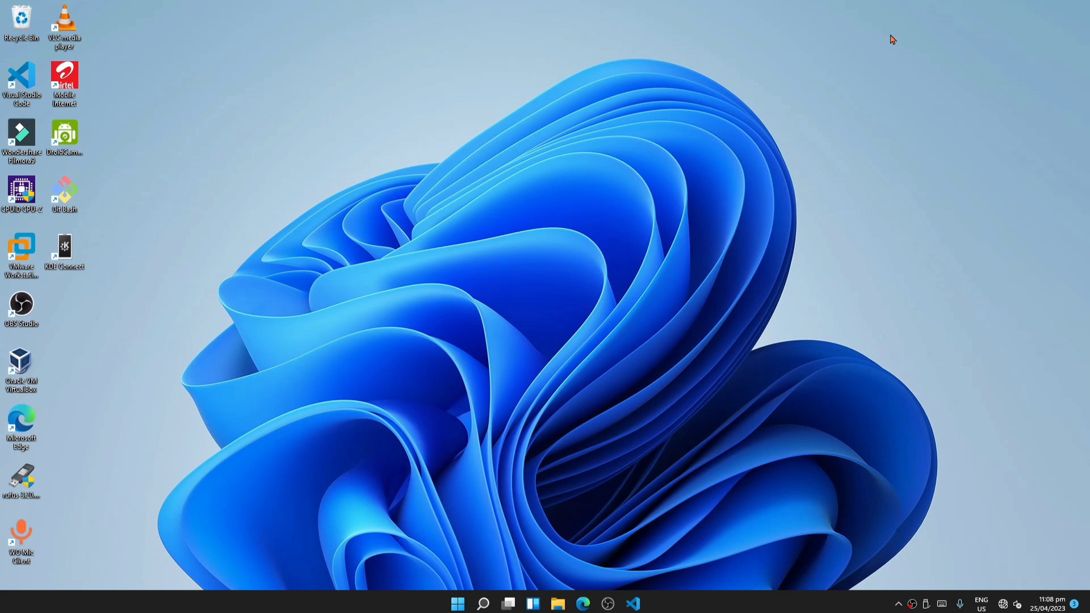
- Open the Windows features dialog through Optional features and browse its list of features before closing it
{"action": "key", "text": "super"}
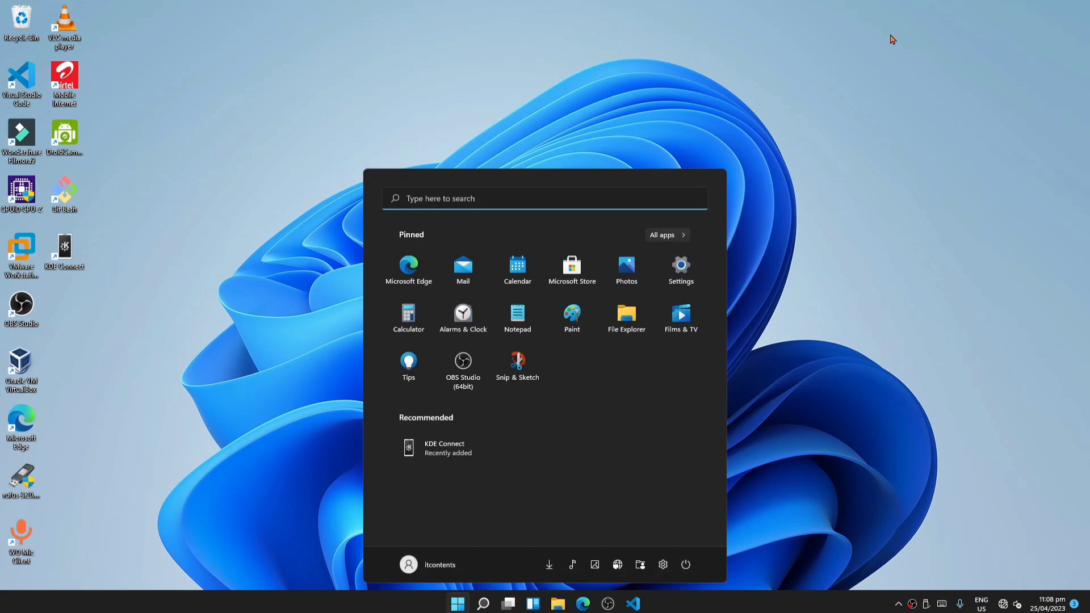
{"action": "type", "text": "option"}
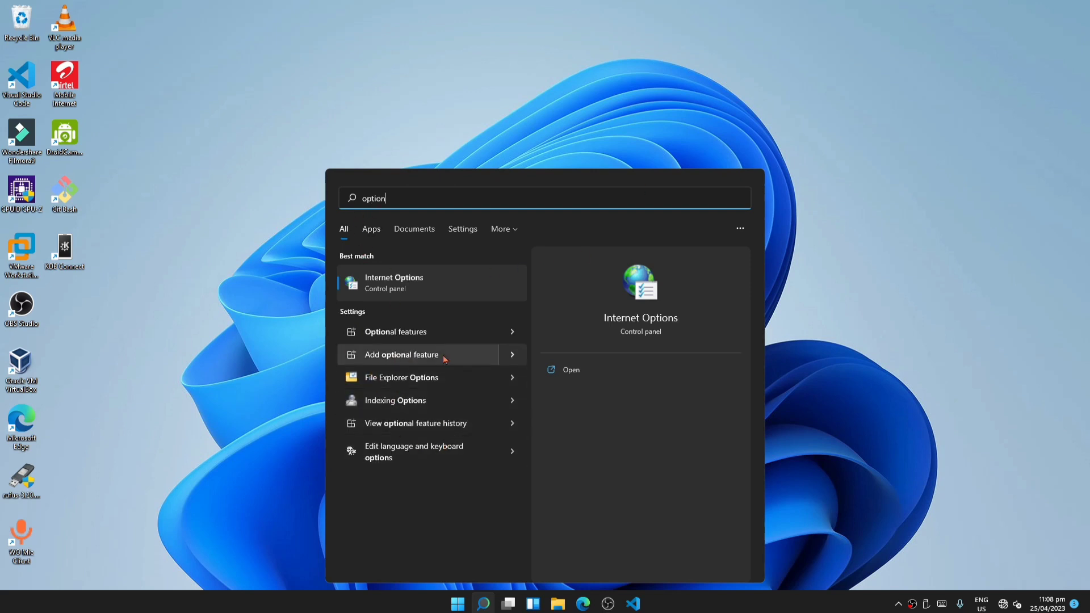
{"action": "left_click", "coordinate": [461, 331]}
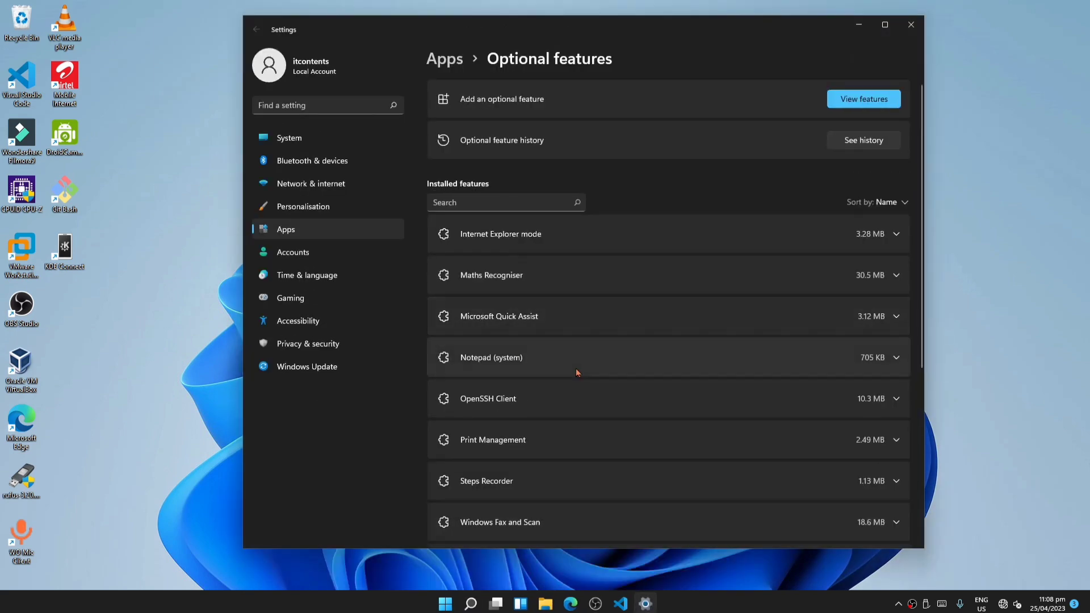
{"action": "scroll", "coordinate": [542, 372], "scroll_direction": "down", "scroll_amount": 5}
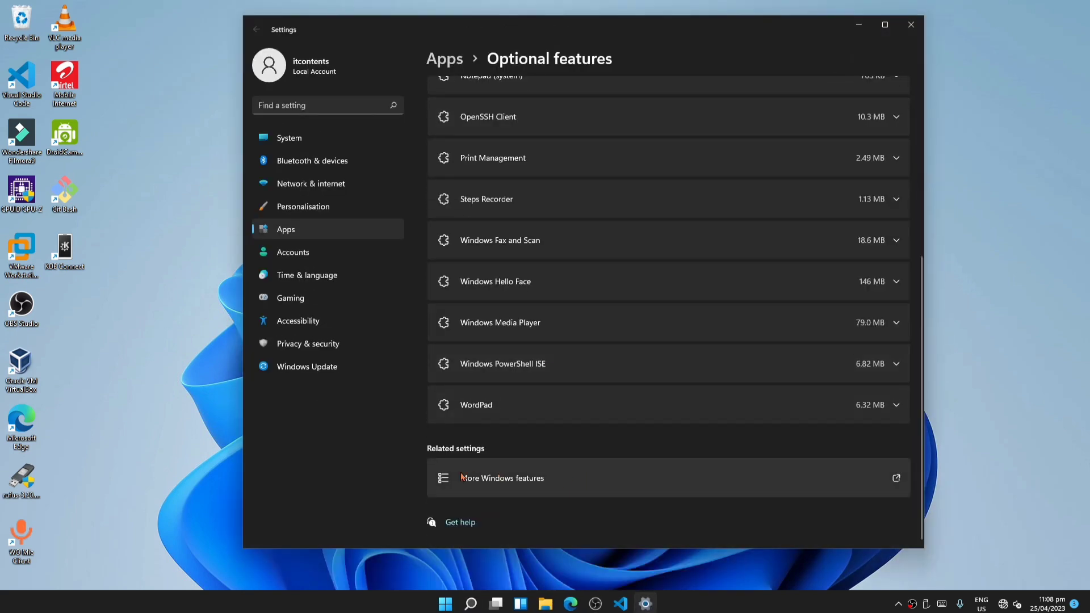
{"action": "left_click", "coordinate": [498, 481]}
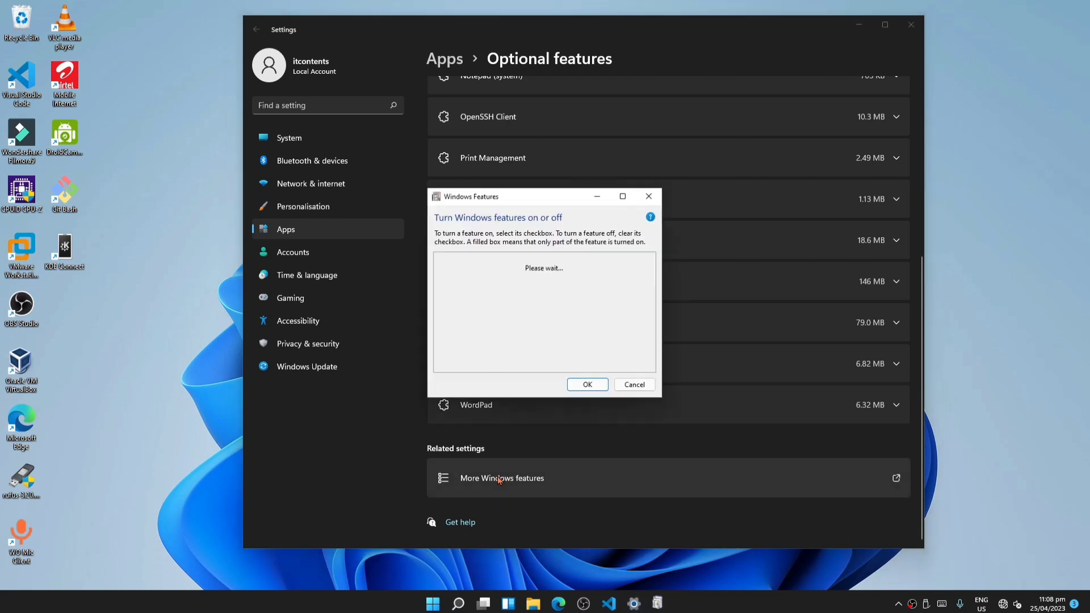
{"action": "scroll", "coordinate": [494, 295], "scroll_direction": "down", "scroll_amount": 6}
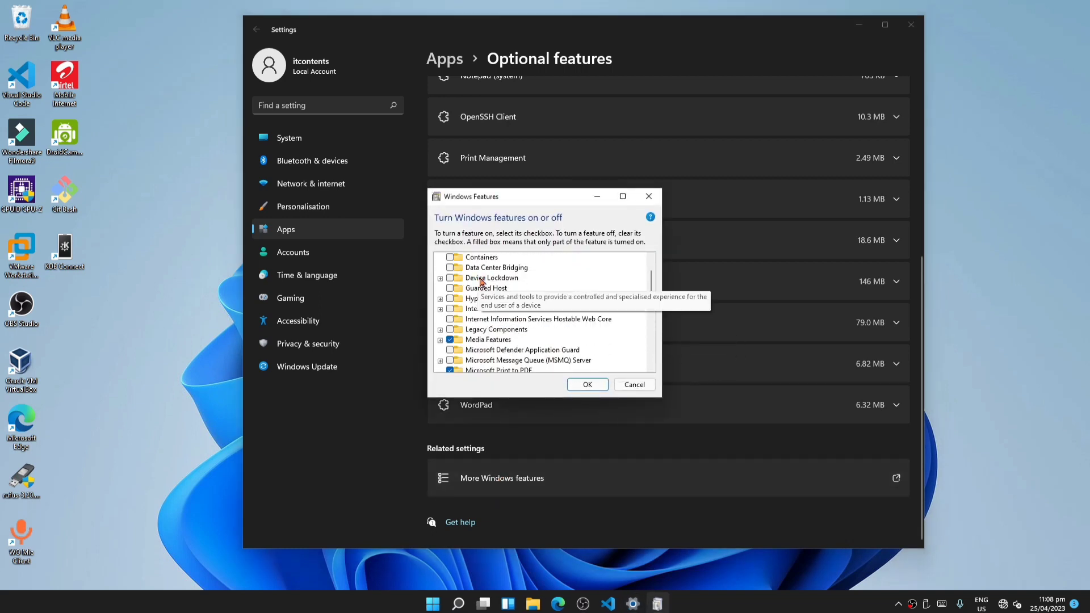
{"action": "scroll", "coordinate": [477, 318], "scroll_direction": "down", "scroll_amount": 1}
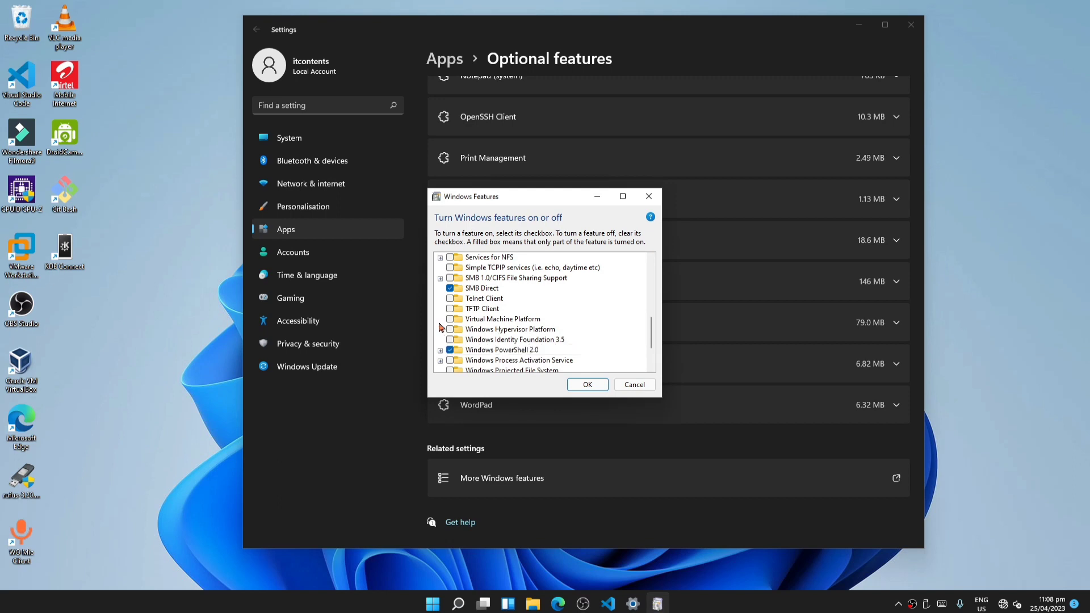
{"action": "left_click", "coordinate": [588, 384]}
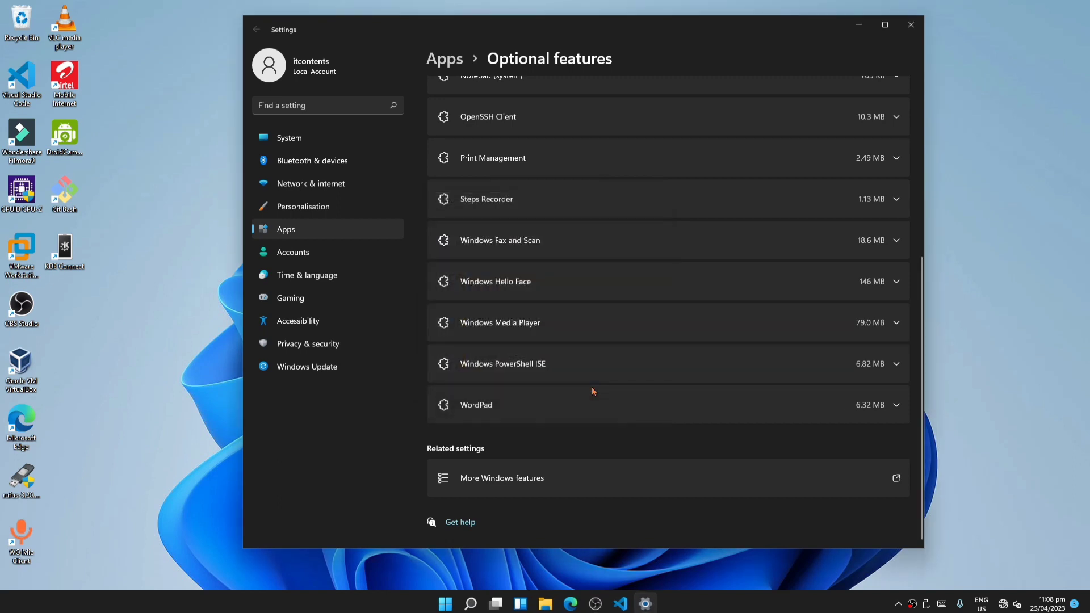
{"action": "left_click", "coordinate": [910, 25]}
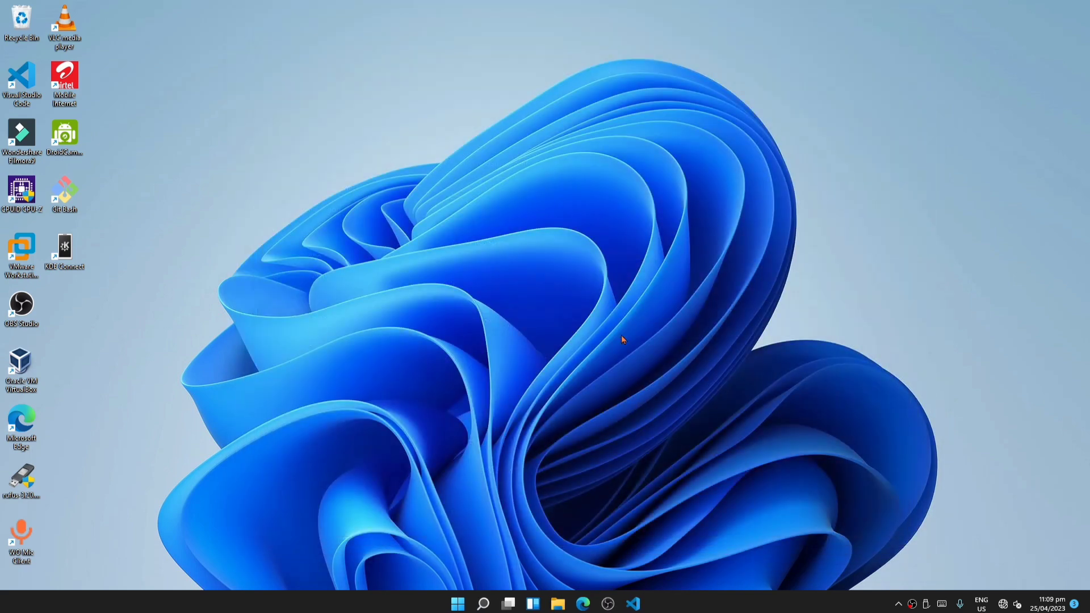
- Search for core isolation and check the Memory integrity setting in Windows Security
{"action": "left_click", "coordinate": [459, 603]}
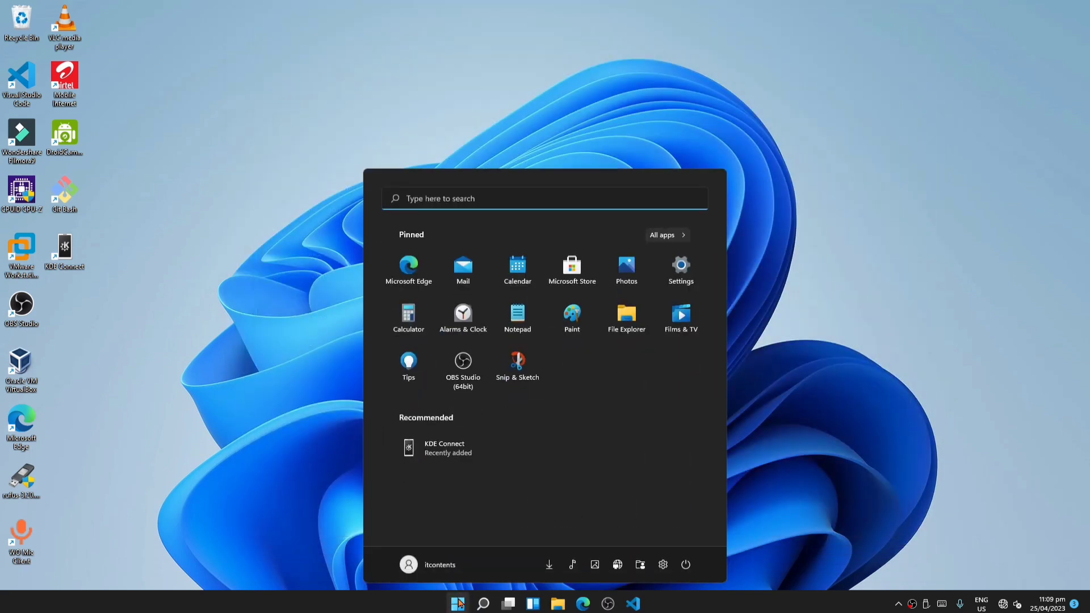
{"action": "type", "text": "core isolation"}
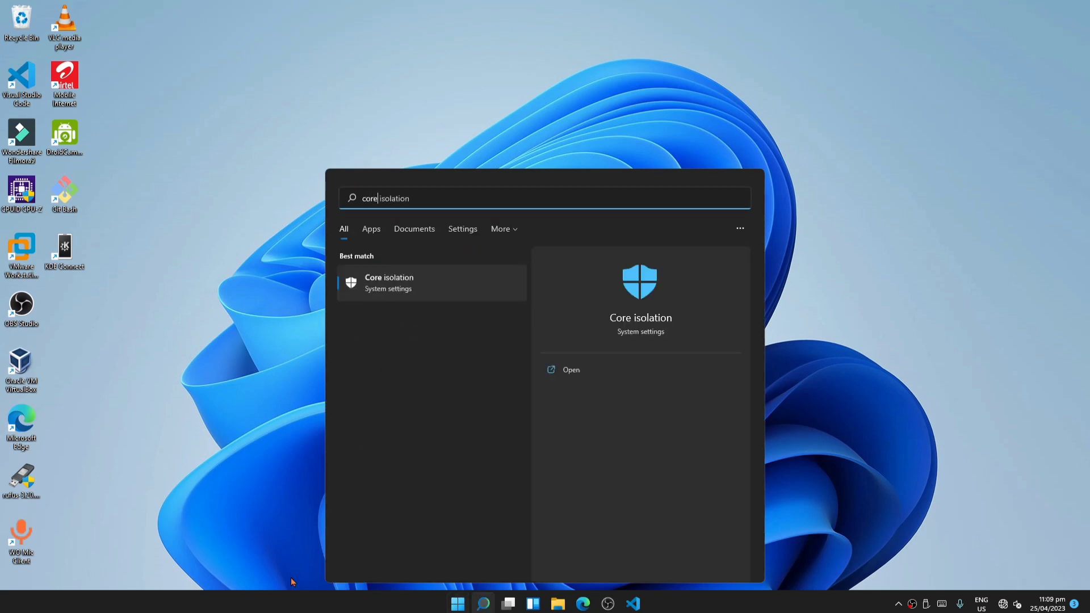
{"action": "left_click", "coordinate": [427, 280]}
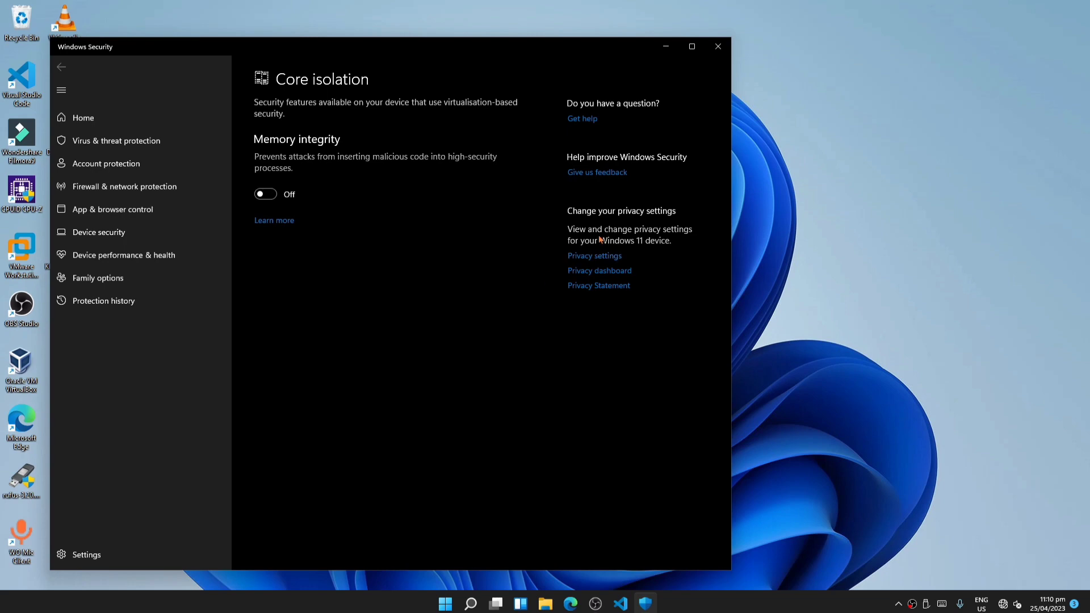
{"action": "left_click", "coordinate": [717, 47]}
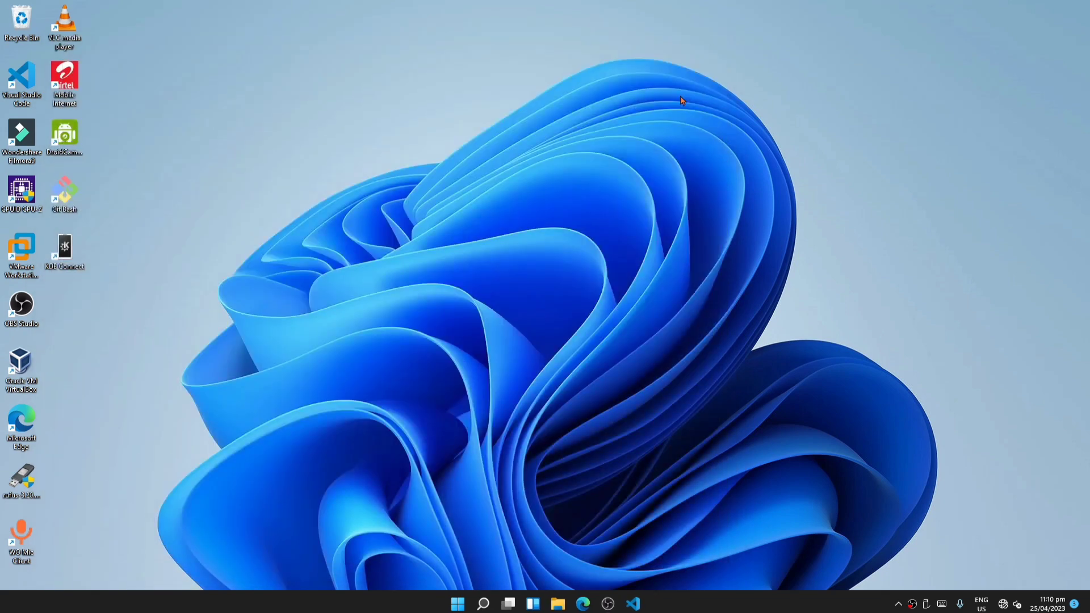
- Open the power plan chooser, show the additional plans, and select the High performance plan
{"action": "key", "text": "super"}
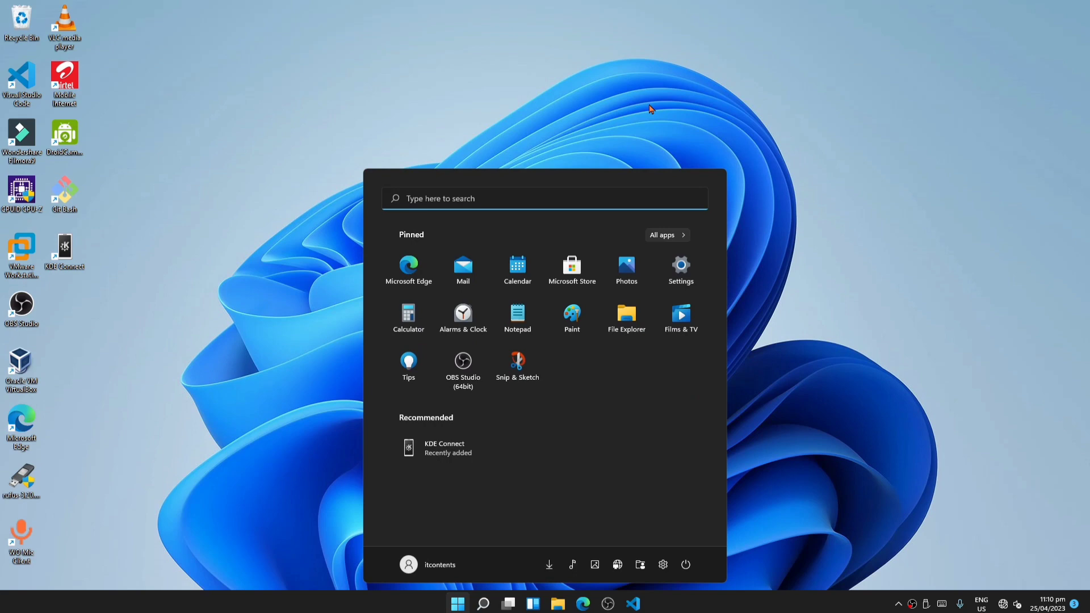
{"action": "type", "text": "power"}
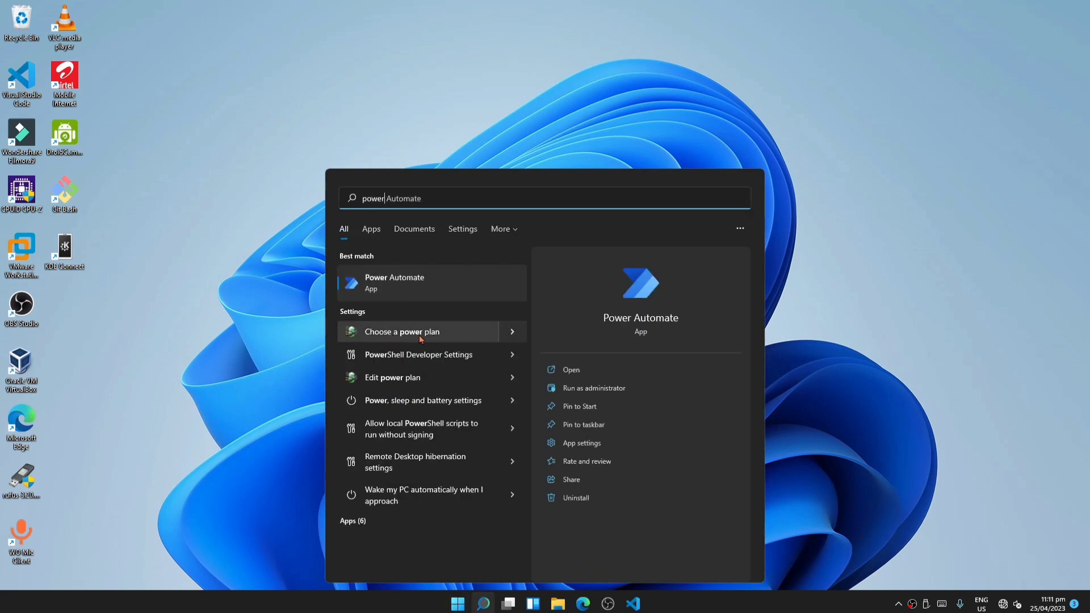
{"action": "left_click", "coordinate": [433, 333]}
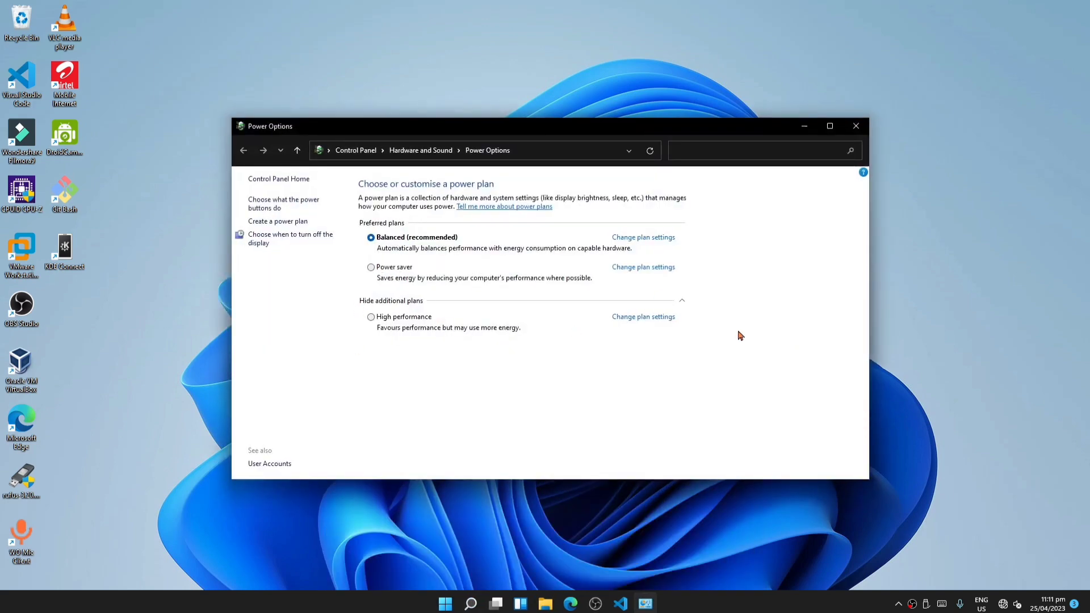
{"action": "left_click", "coordinate": [681, 302]}
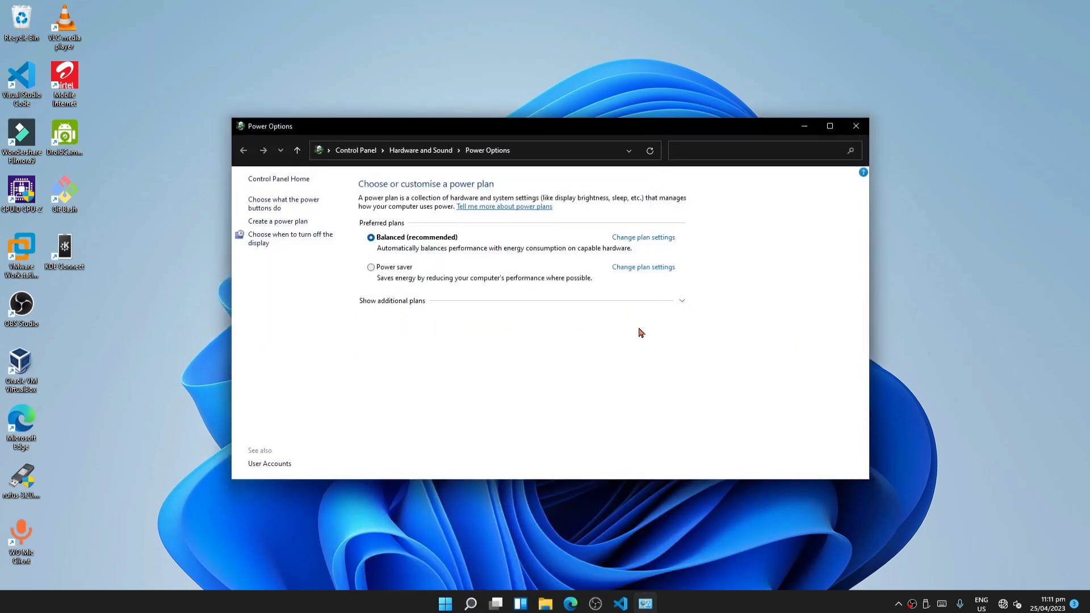
{"action": "left_click", "coordinate": [682, 302]}
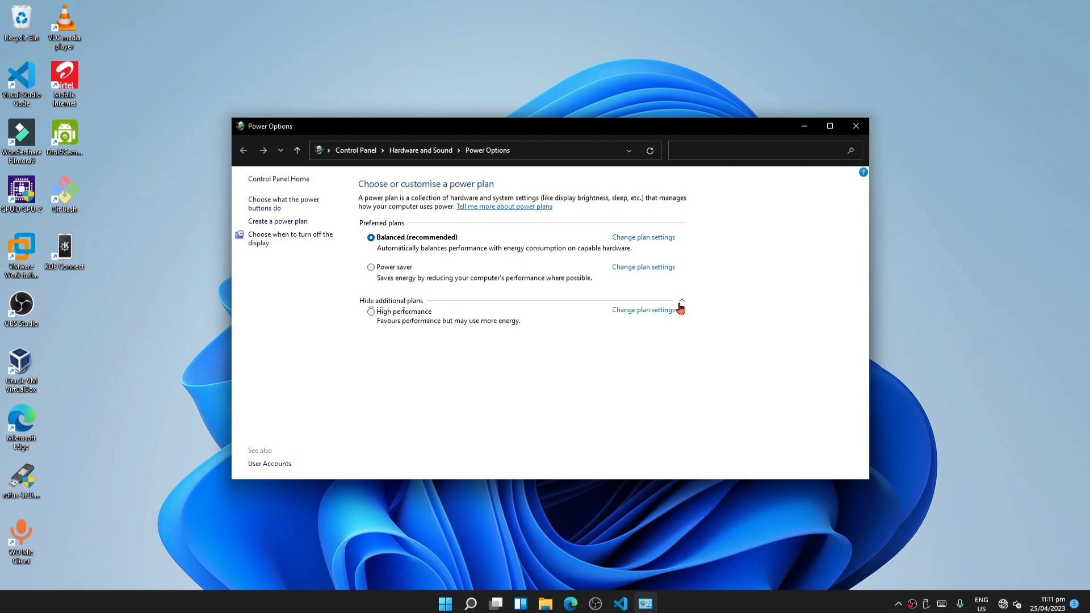
{"action": "left_click", "coordinate": [371, 317]}
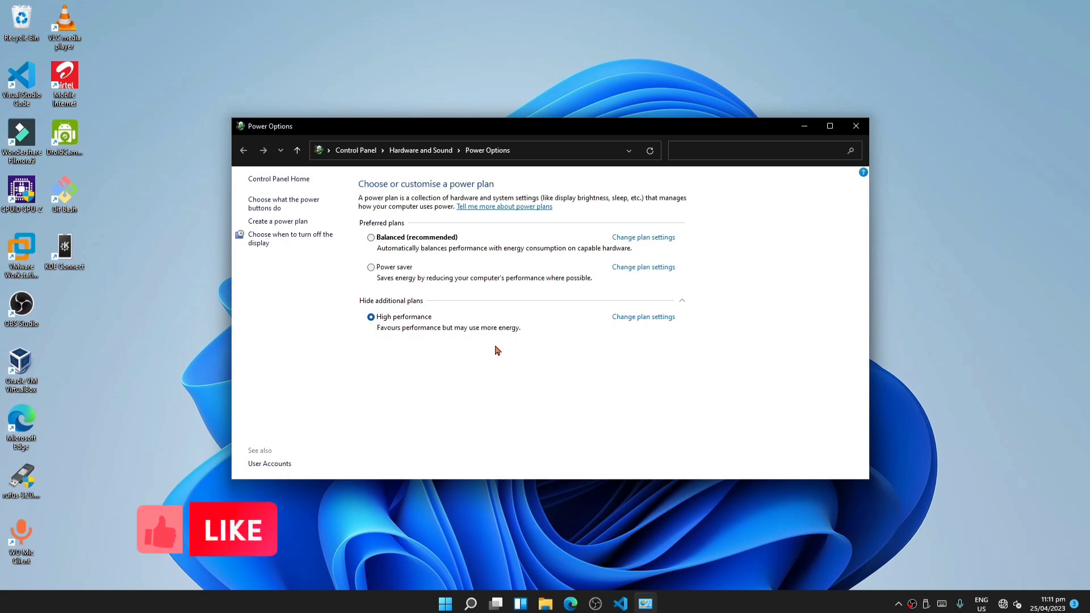
- Close Power Options, open the Windows appearance and performance options, apply Adjust for best performance, and confirm the dialog
{"action": "left_click", "coordinate": [863, 131]}
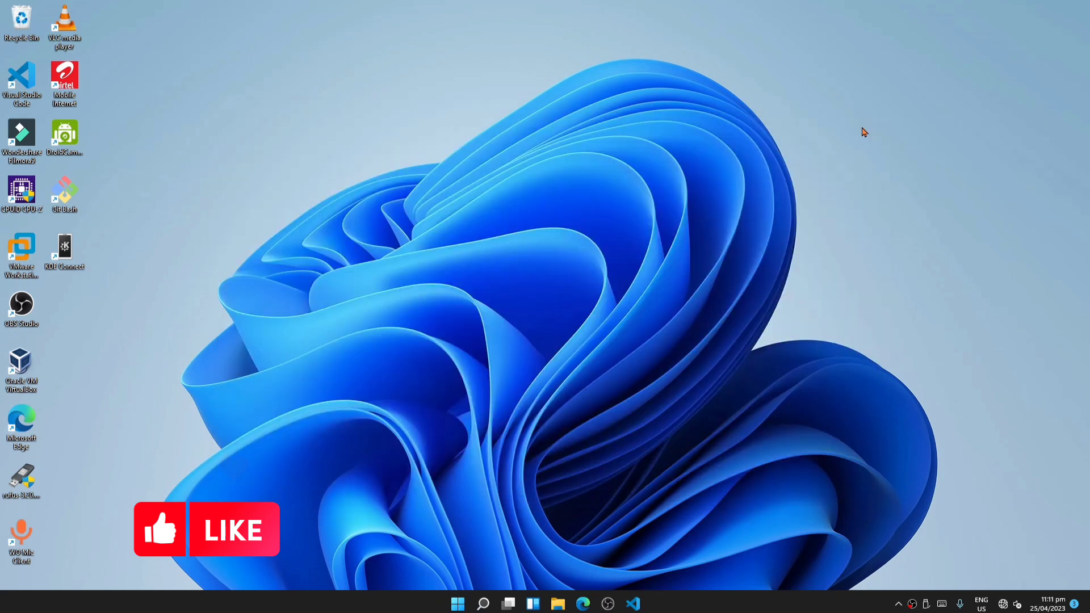
{"action": "key", "text": "super"}
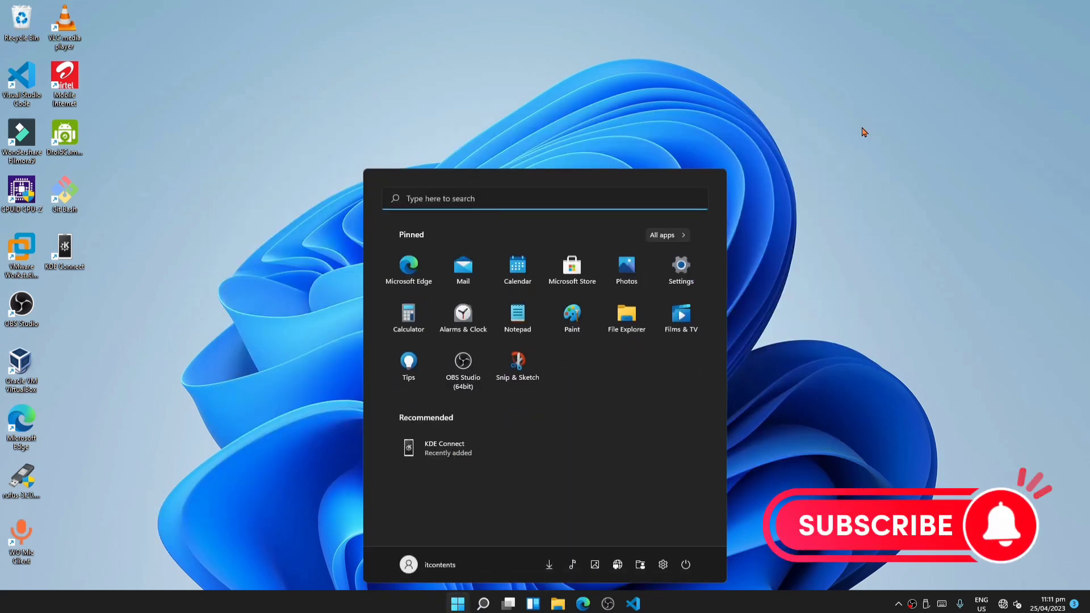
{"action": "type", "text": "pe"}
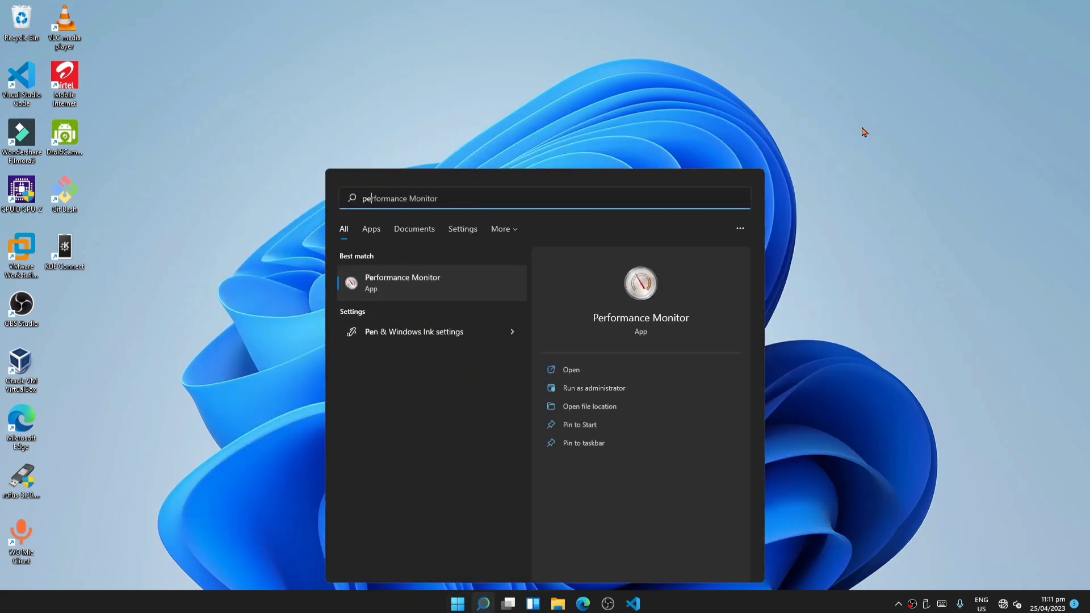
{"action": "type", "text": "rfo"}
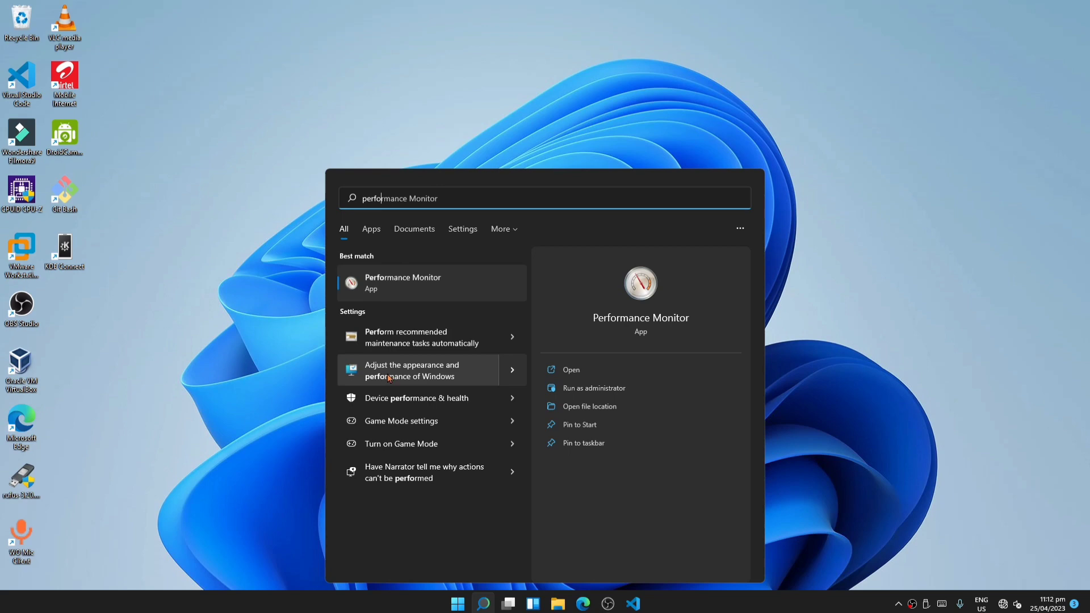
{"action": "left_click", "coordinate": [476, 370]}
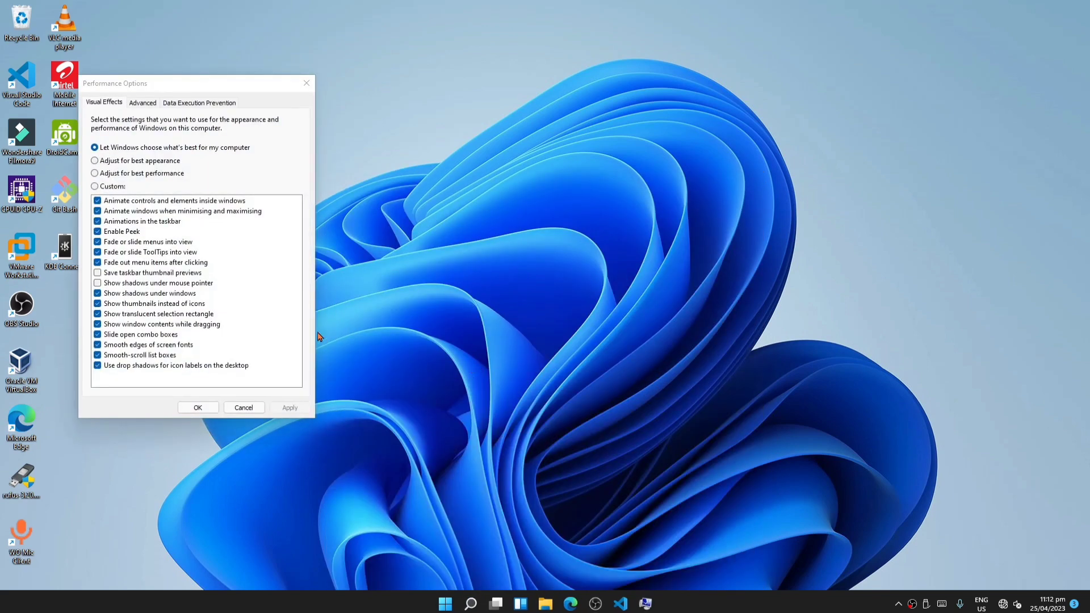
{"action": "left_click", "coordinate": [96, 174]}
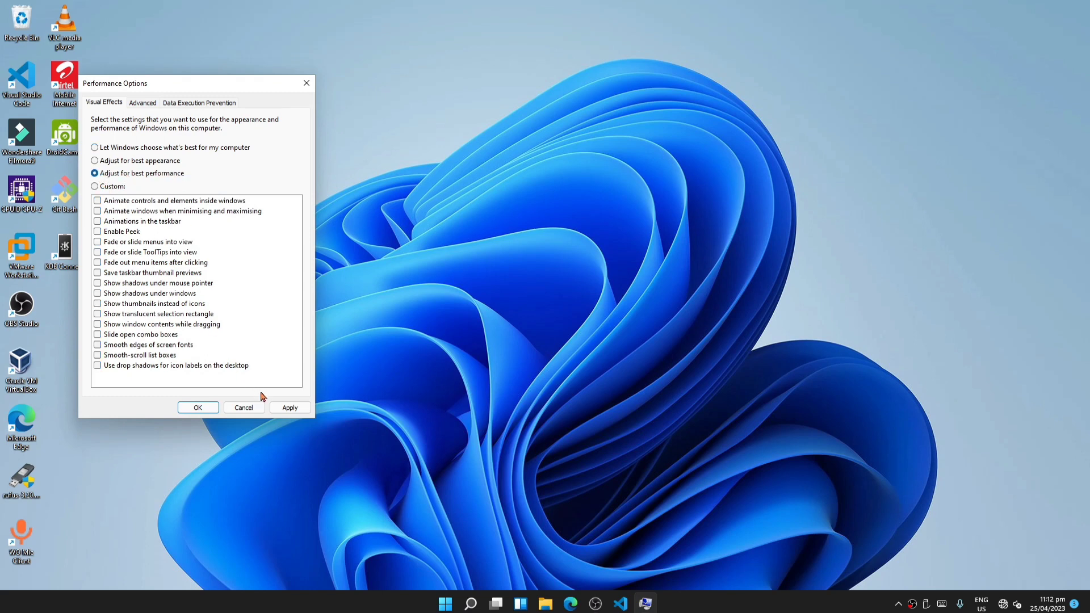
{"action": "left_click", "coordinate": [283, 408]}
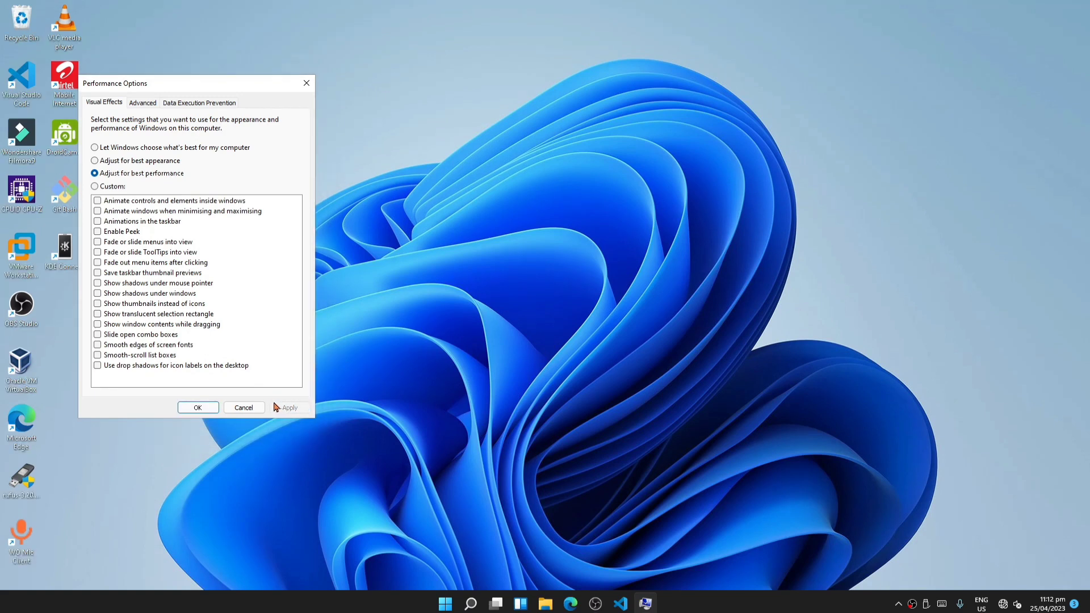
{"action": "left_click", "coordinate": [144, 106]}
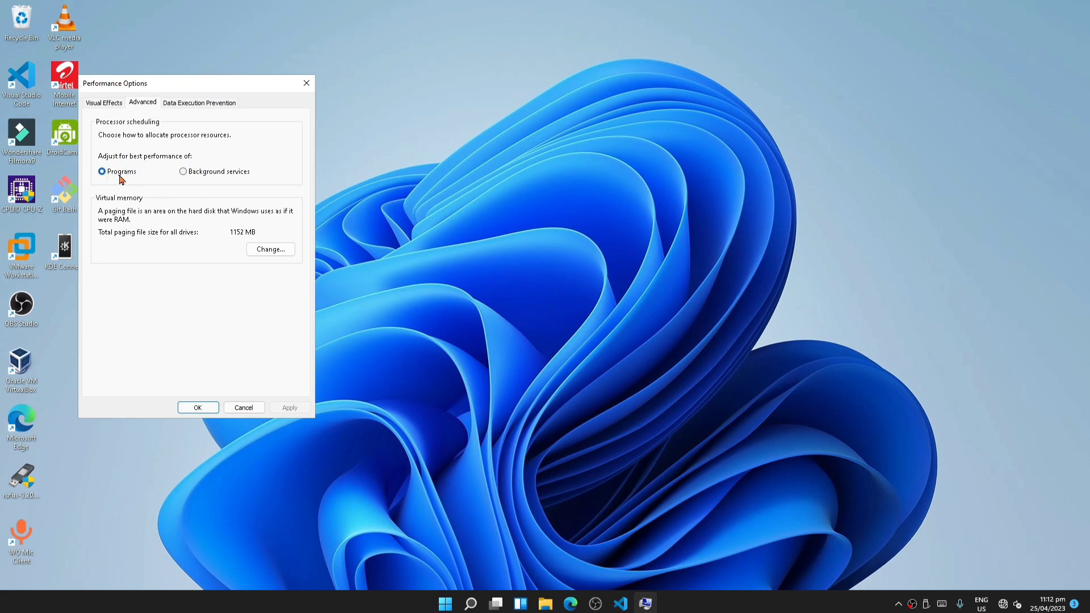
{"action": "left_click", "coordinate": [199, 409]}
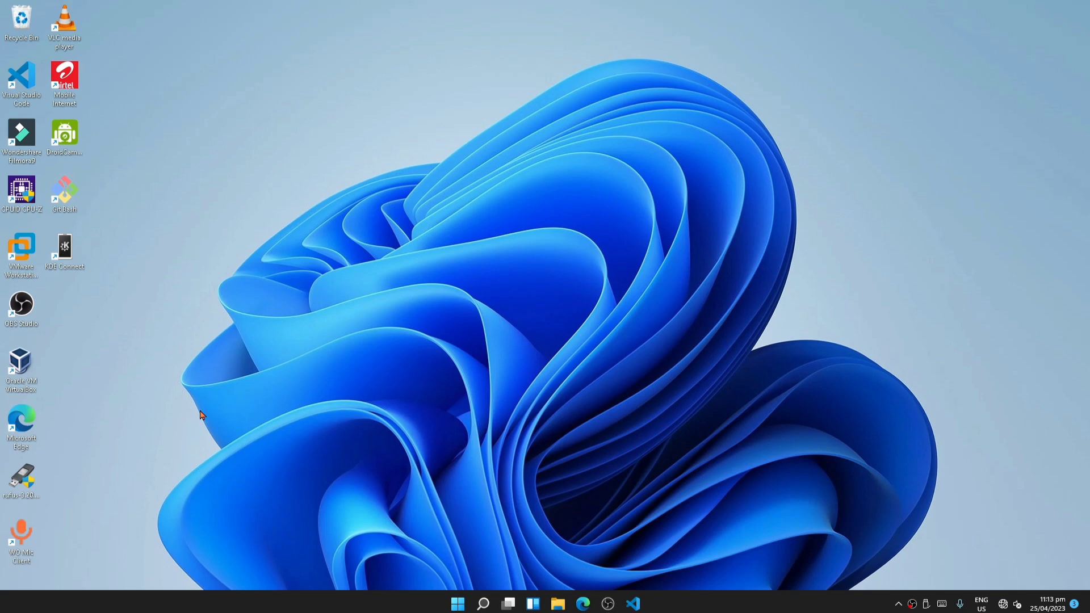
- Turn on Storage Sense in the System storage settings and open its configuration page
{"action": "key", "text": "super+i"}
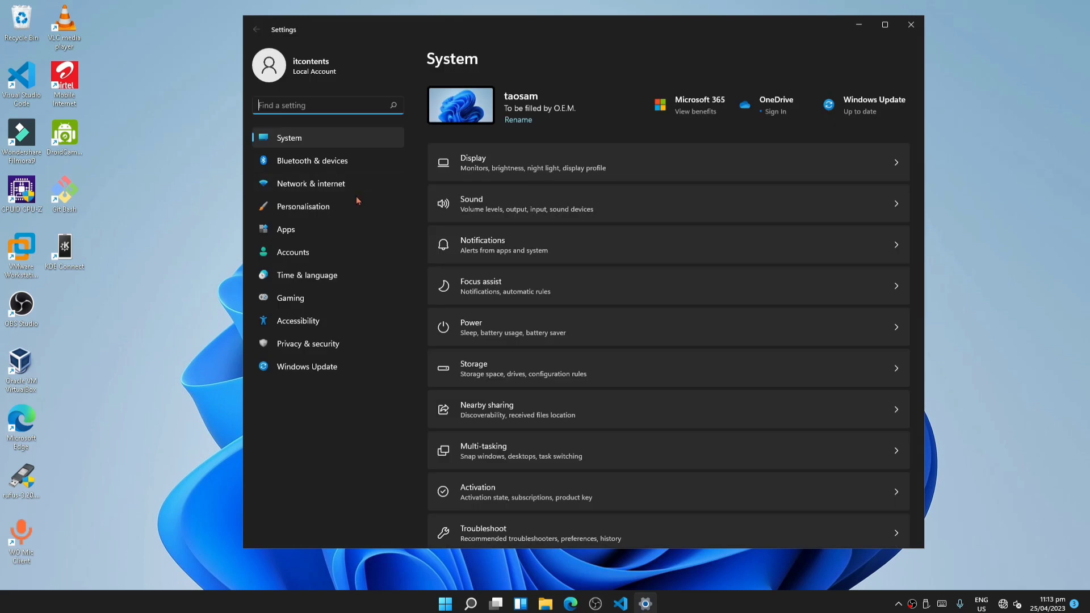
{"action": "left_click", "coordinate": [343, 138]}
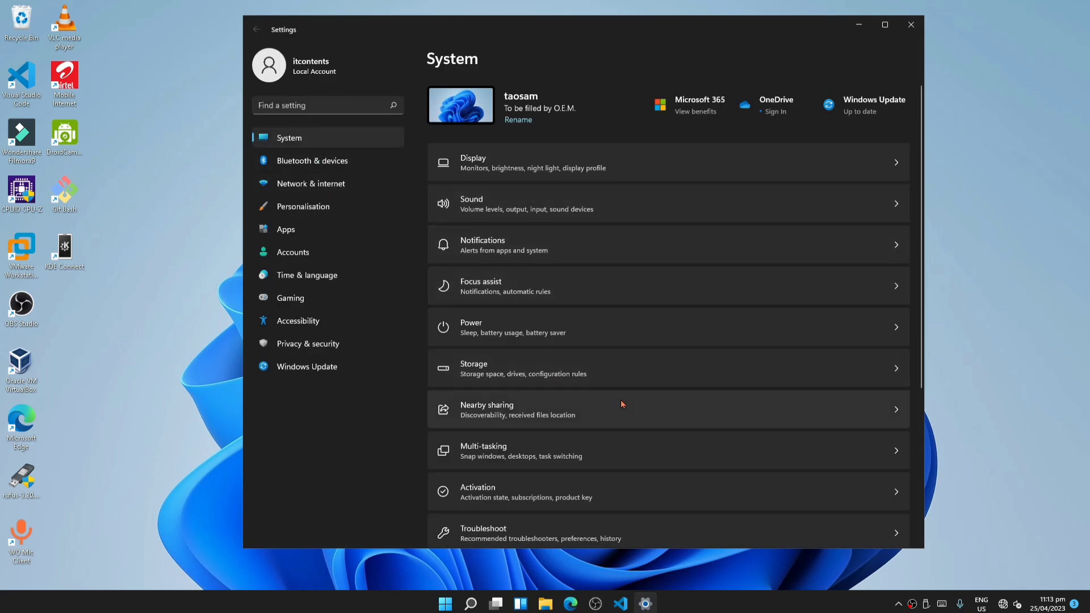
{"action": "left_click", "coordinate": [598, 378]}
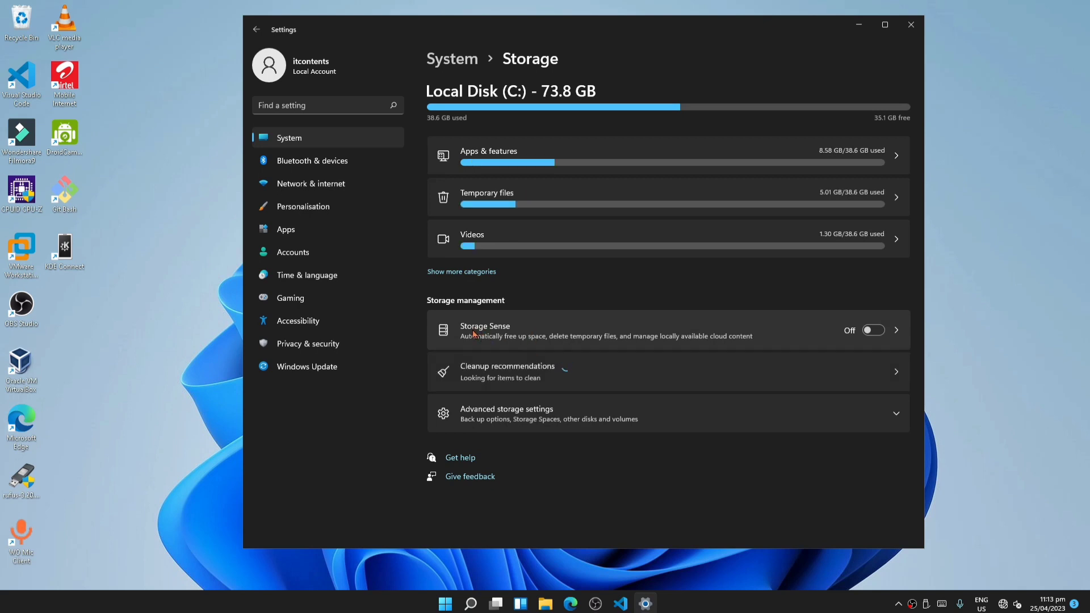
{"action": "left_click", "coordinate": [874, 331]}
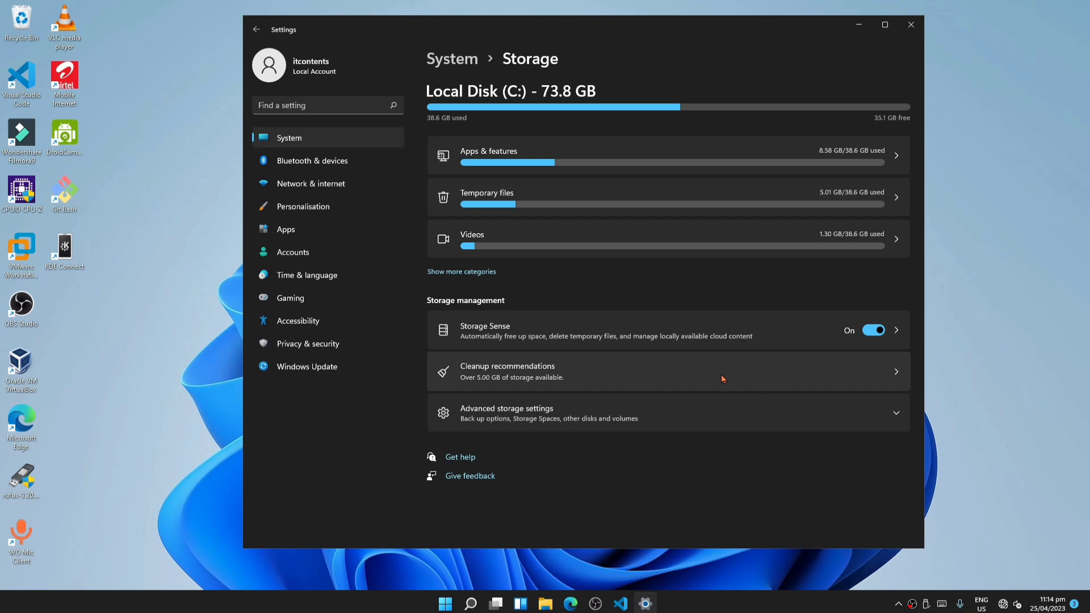
{"action": "left_click", "coordinate": [895, 331]}
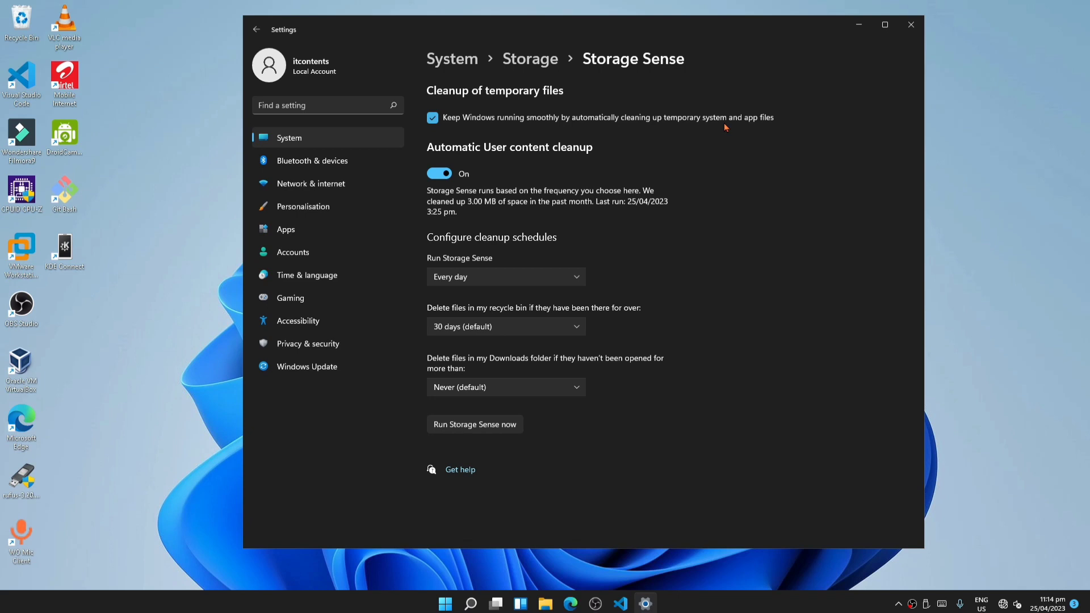
- Review the Storage Sense schedule, recycle bin and Downloads cleanup options, run Storage Sense now, and close Settings
{"action": "left_click", "coordinate": [572, 275]}
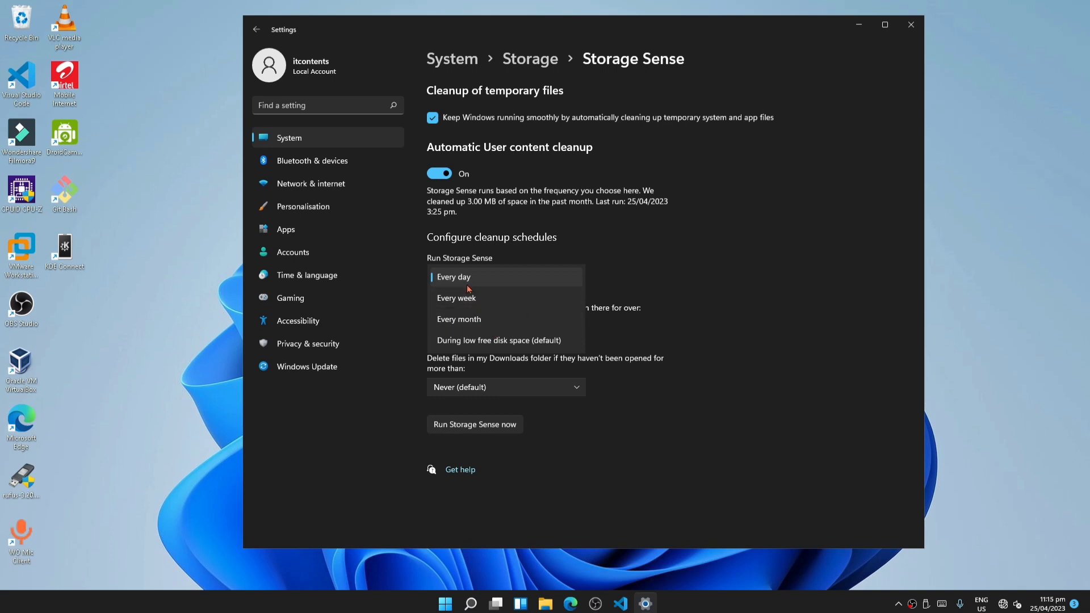
{"action": "left_click", "coordinate": [672, 290]}
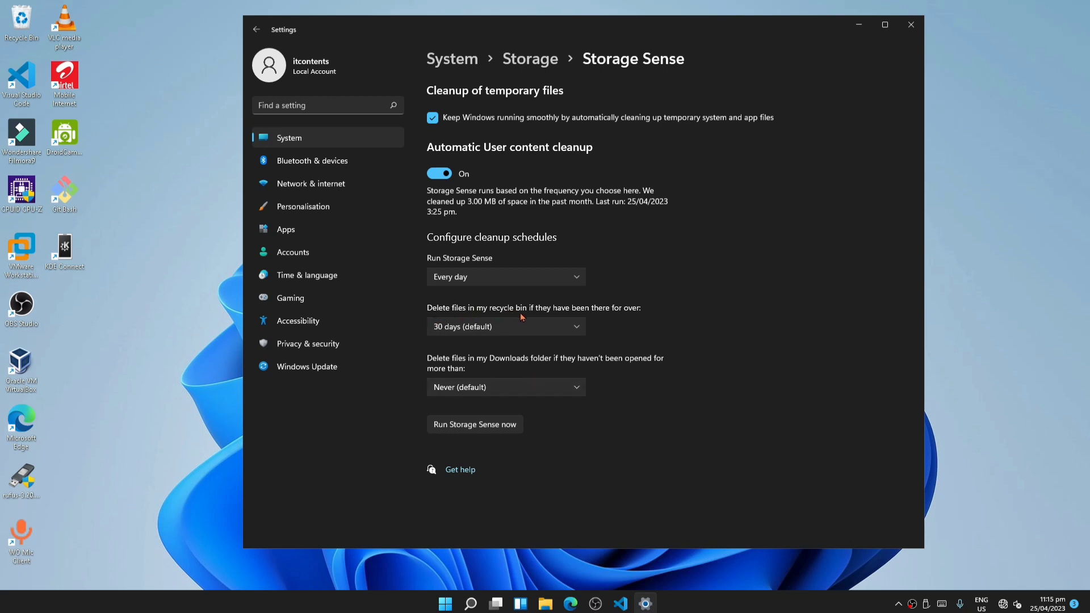
{"action": "left_click", "coordinate": [576, 326]}
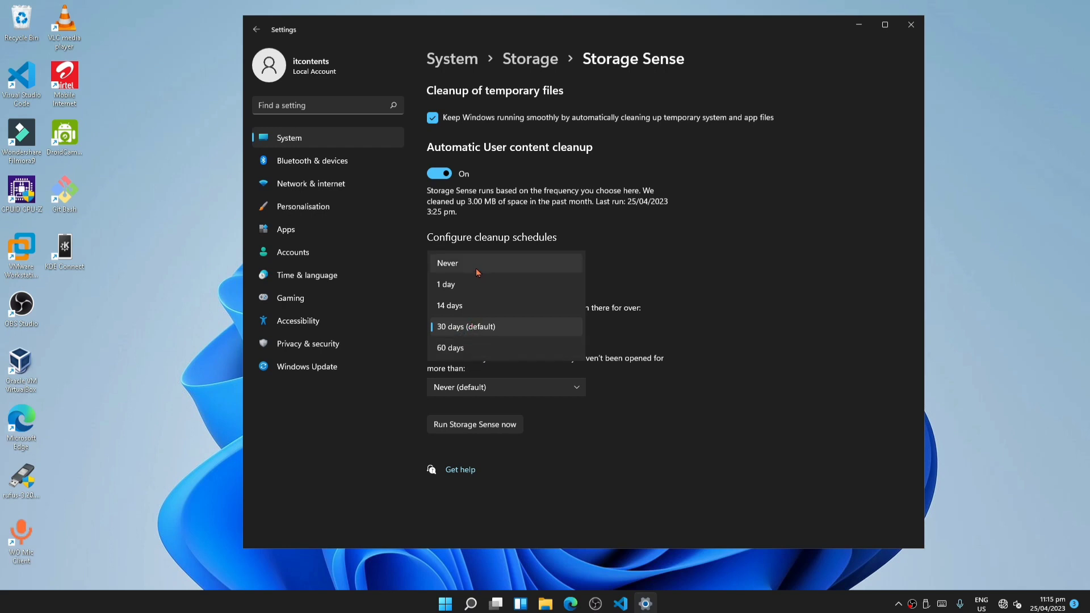
{"action": "left_click", "coordinate": [793, 320]}
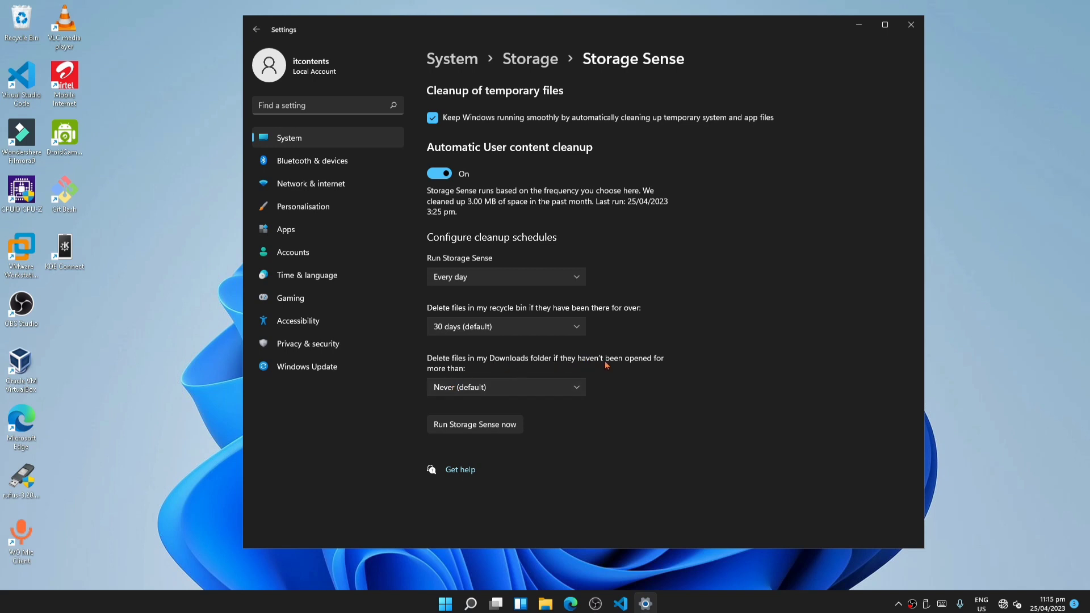
{"action": "left_click", "coordinate": [516, 386]}
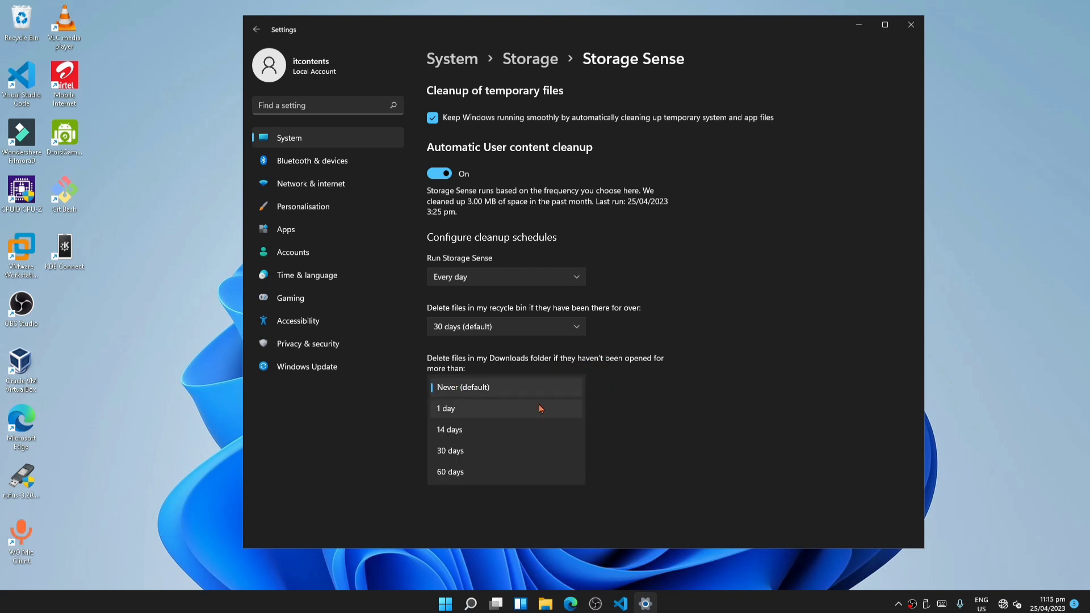
{"action": "left_click", "coordinate": [699, 426]}
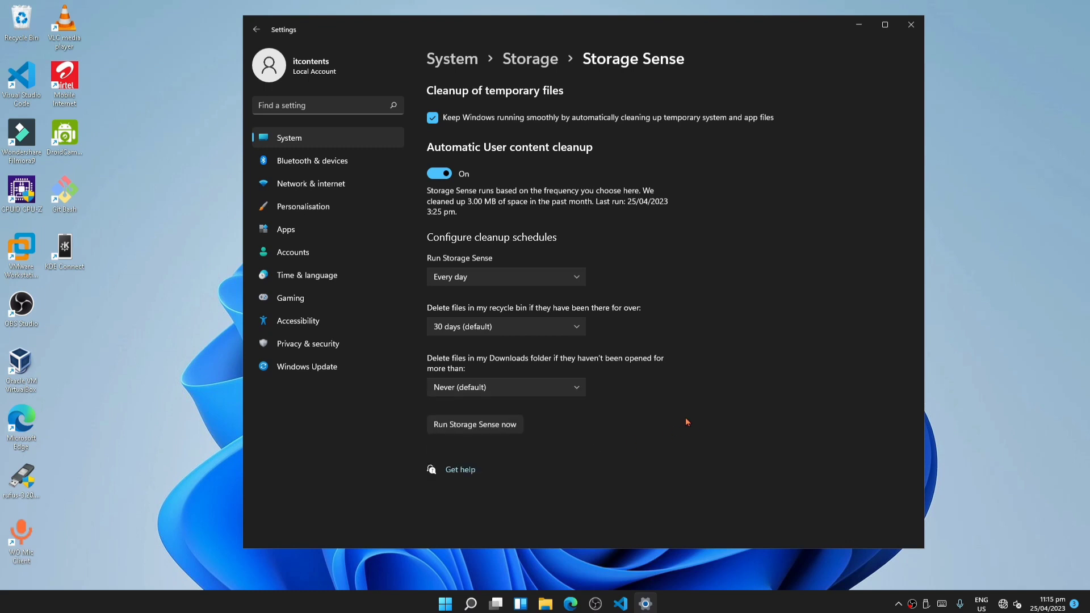
{"action": "left_click", "coordinate": [473, 428]}
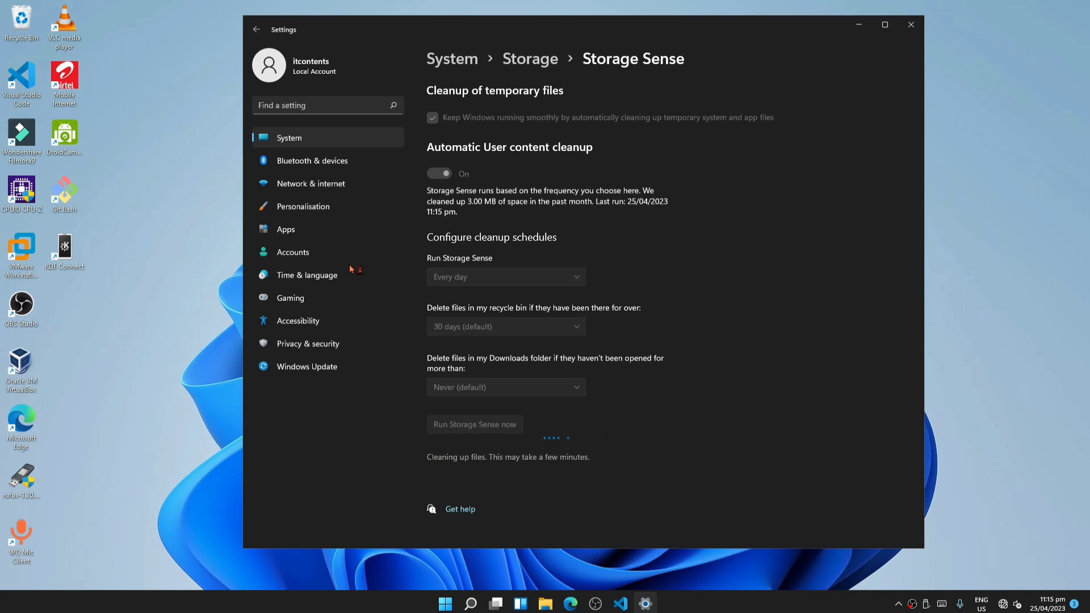
{"action": "key", "text": "alt+F4"}
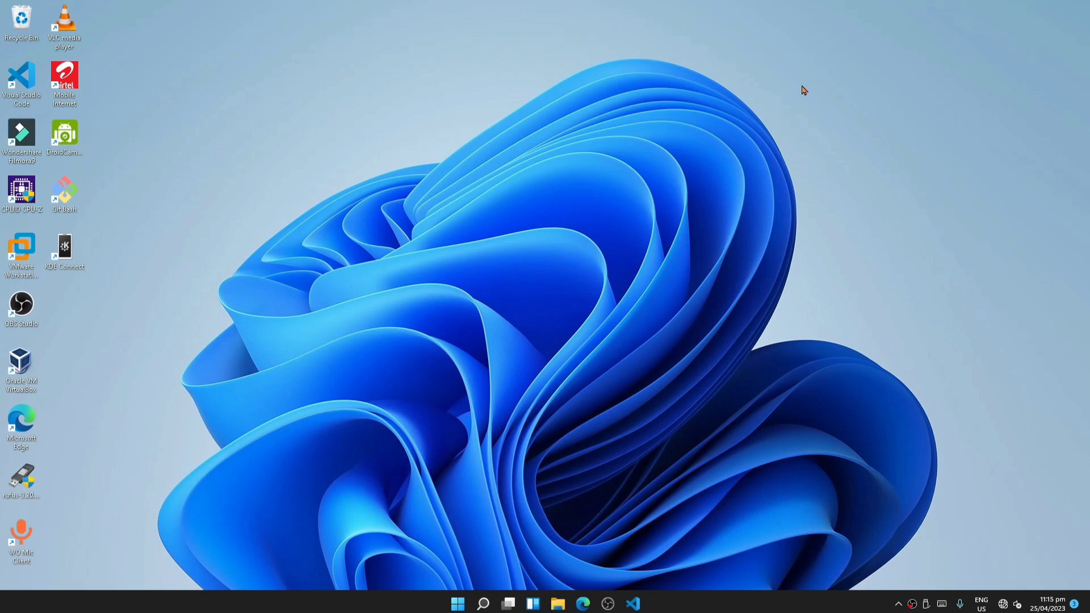
- Open Defragment and Optimise Drives, then analyse and optimise the C: drive
{"action": "key", "text": "super+s"}
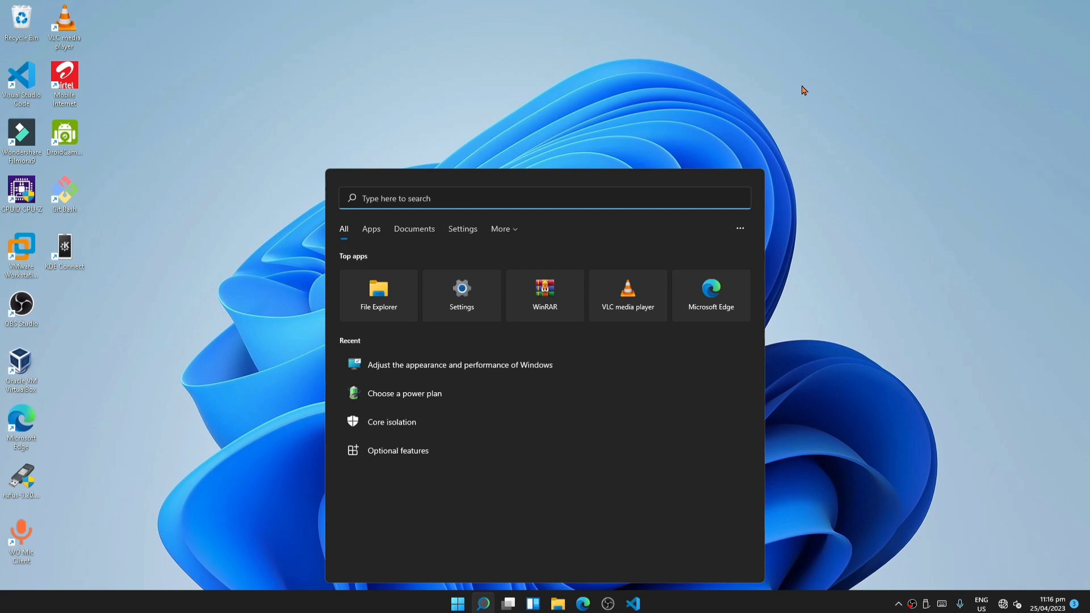
{"action": "type", "text": "defr"}
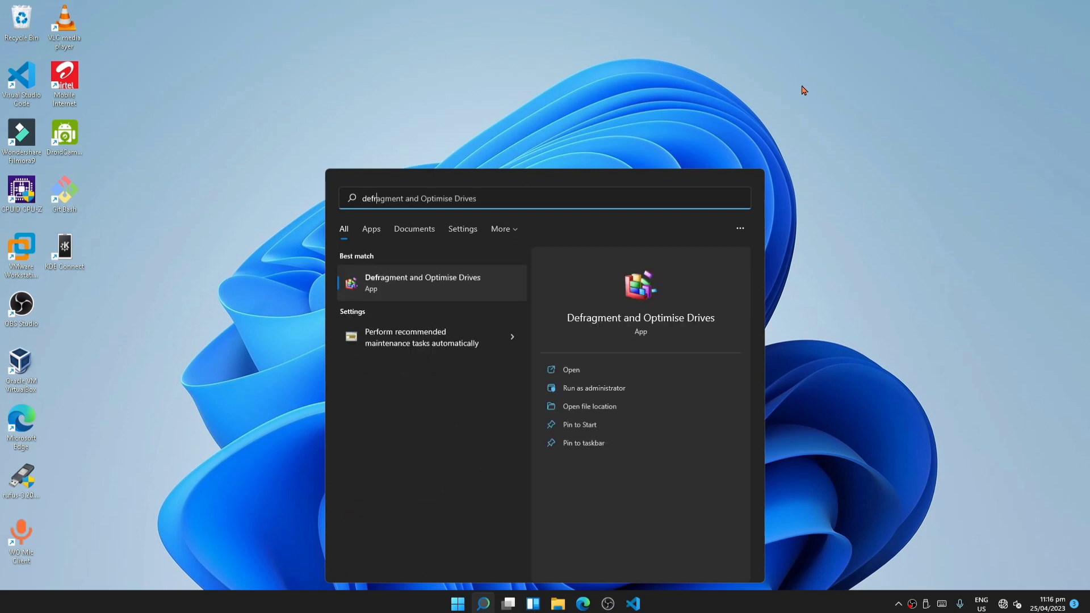
{"action": "left_click", "coordinate": [420, 277]}
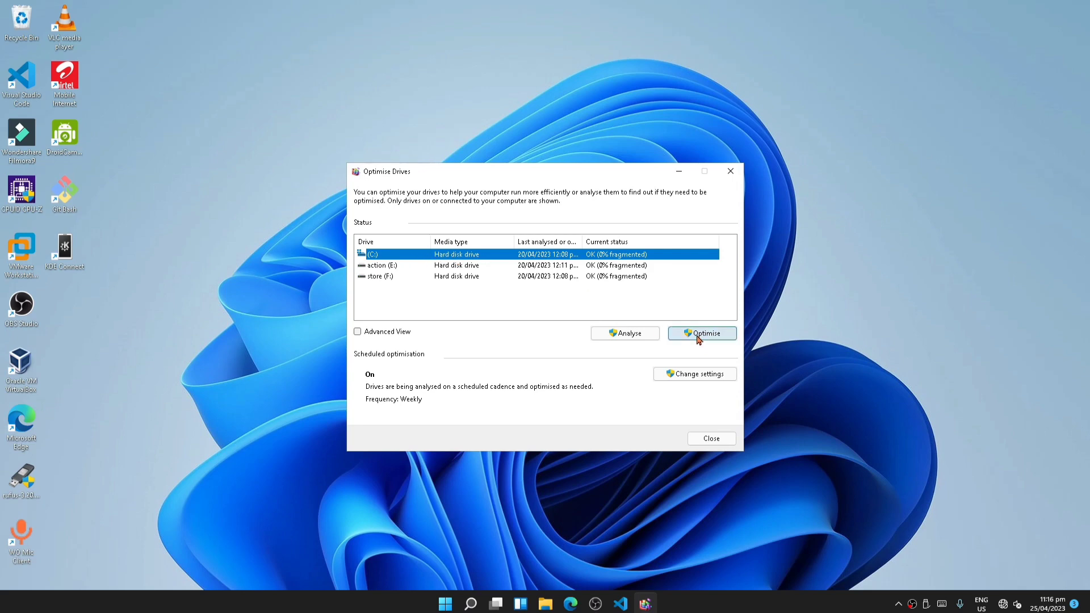
{"action": "left_click", "coordinate": [651, 336]}
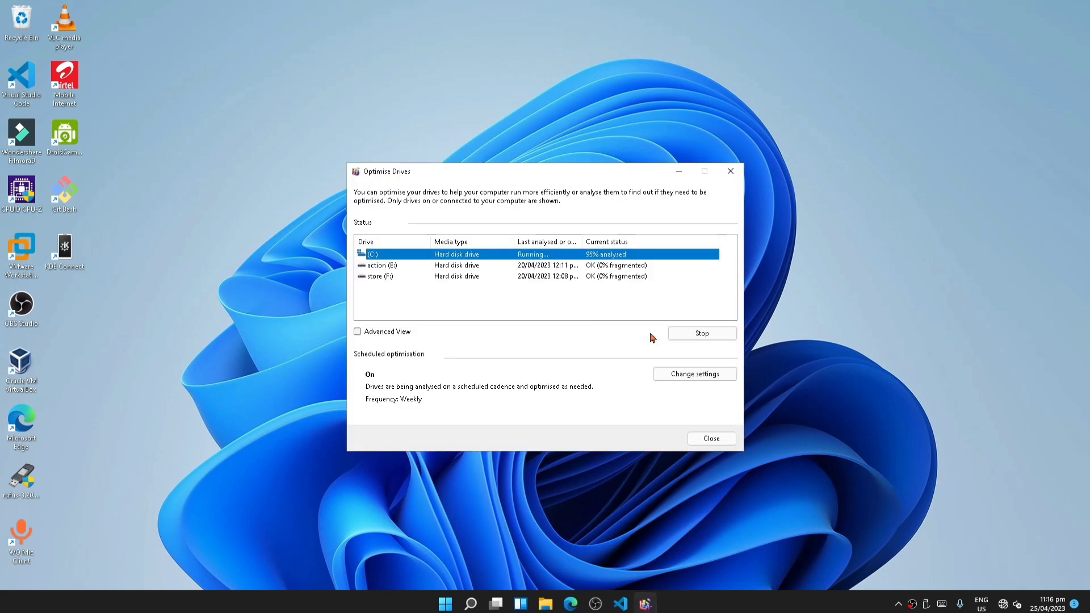
{"action": "left_click", "coordinate": [700, 334]}
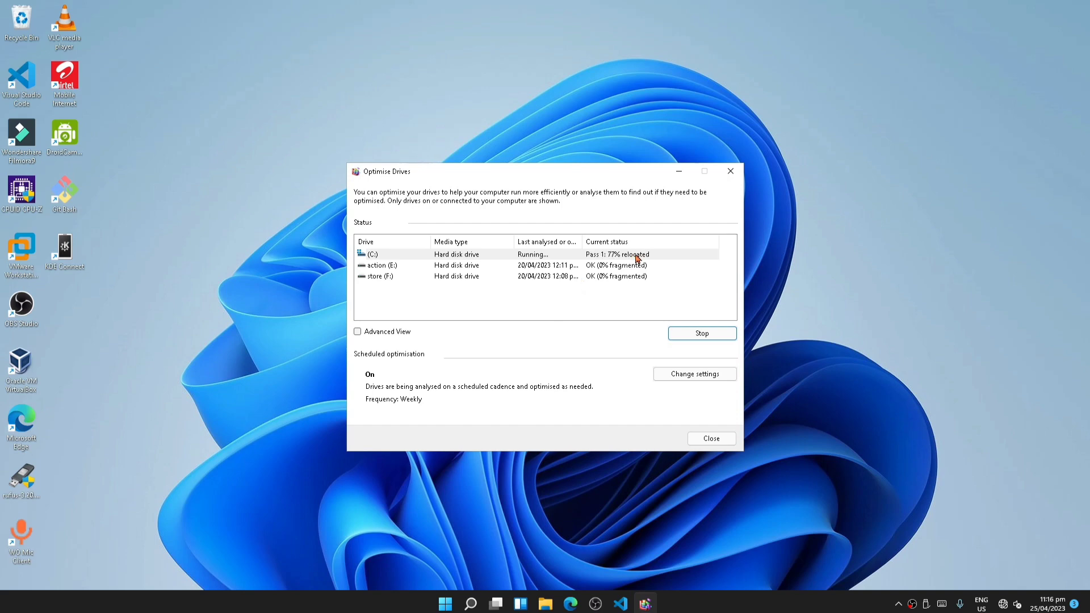
- Change the scheduled optimisation frequency to Daily, confirm it, and close Optimise Drives
{"action": "left_click", "coordinate": [691, 378]}
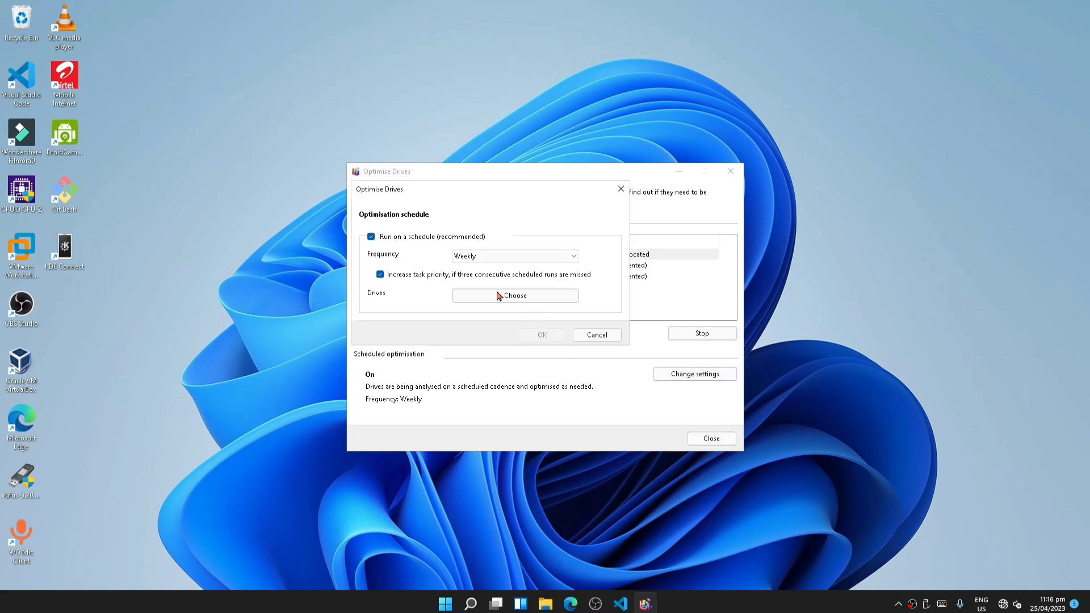
{"action": "left_click", "coordinate": [497, 258]}
{"action": "left_click", "coordinate": [485, 266]}
{"action": "left_click", "coordinate": [472, 296]}
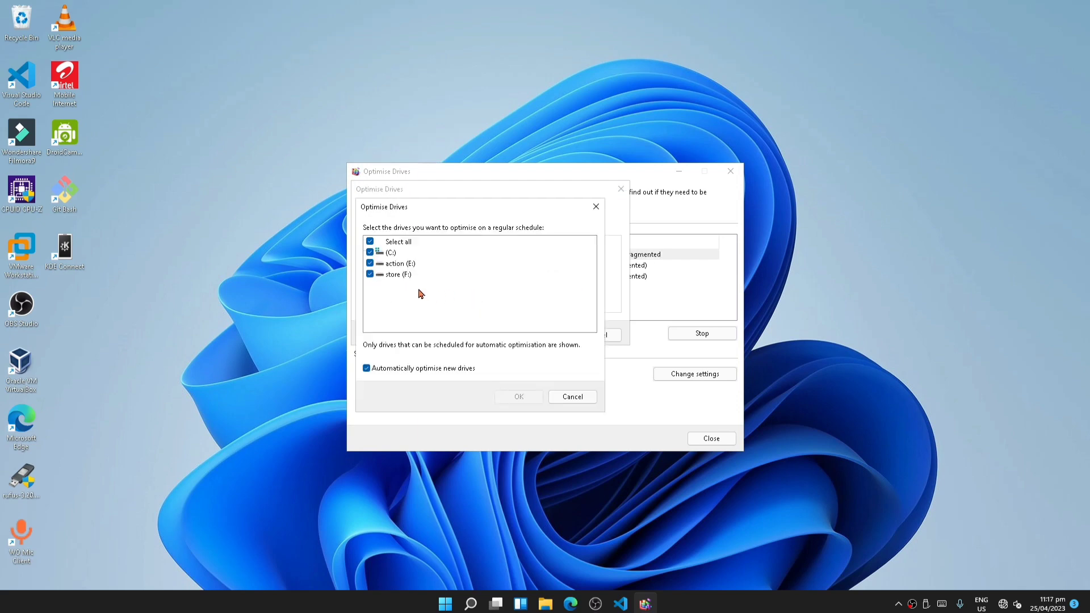
{"action": "left_click", "coordinate": [390, 253]}
{"action": "left_click", "coordinate": [561, 396]}
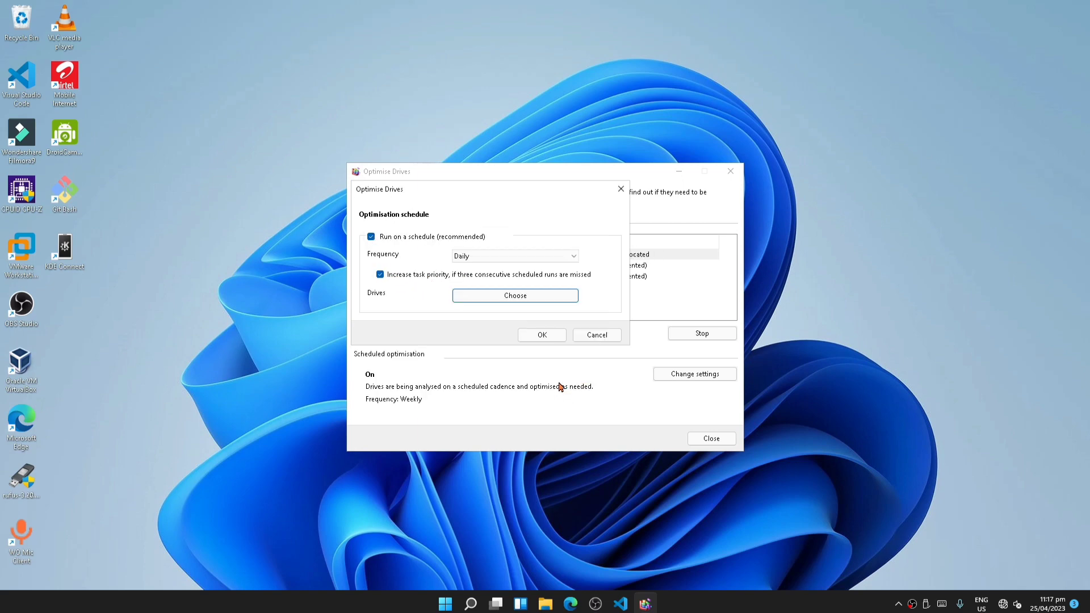
{"action": "left_click", "coordinate": [550, 336]}
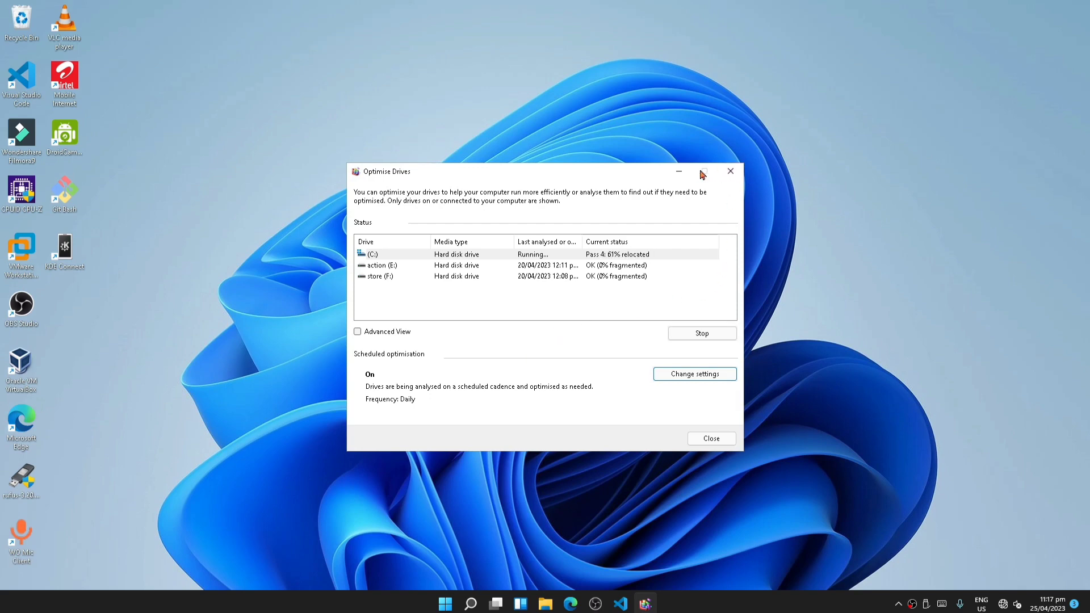
{"action": "left_click", "coordinate": [731, 172]}
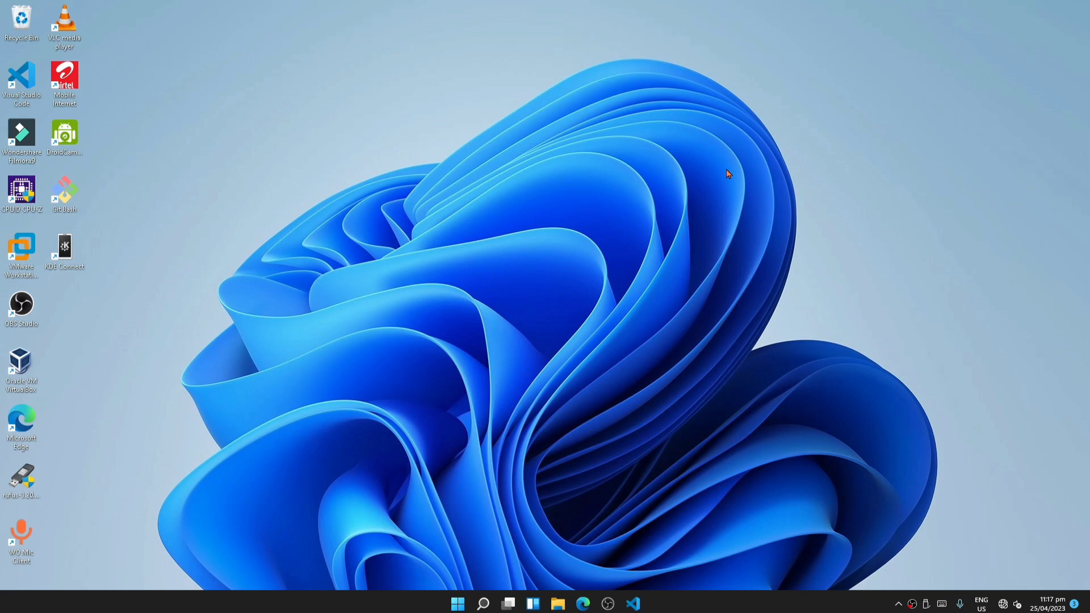
- Open Windows Update in Settings to check for updates, then close Settings
{"action": "key", "text": "super+i"}
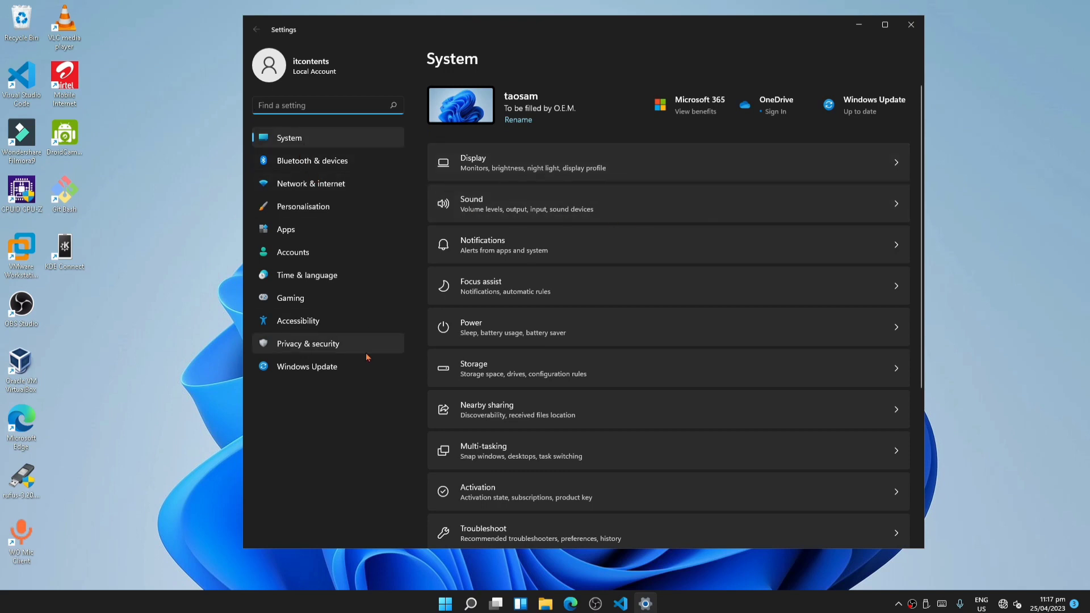
{"action": "left_click", "coordinate": [299, 368]}
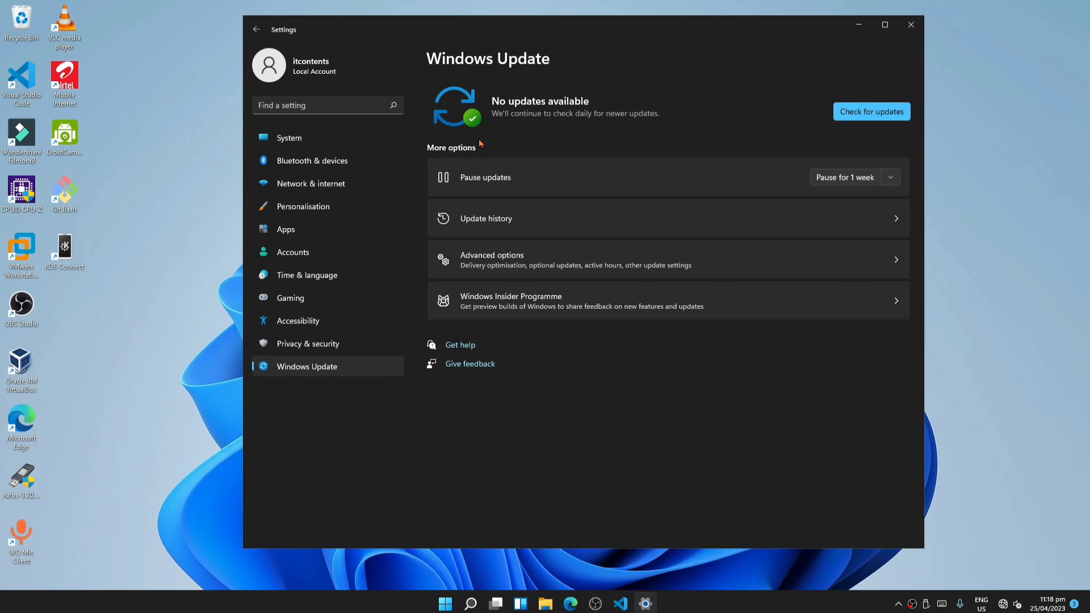
{"action": "left_click", "coordinate": [912, 24]}
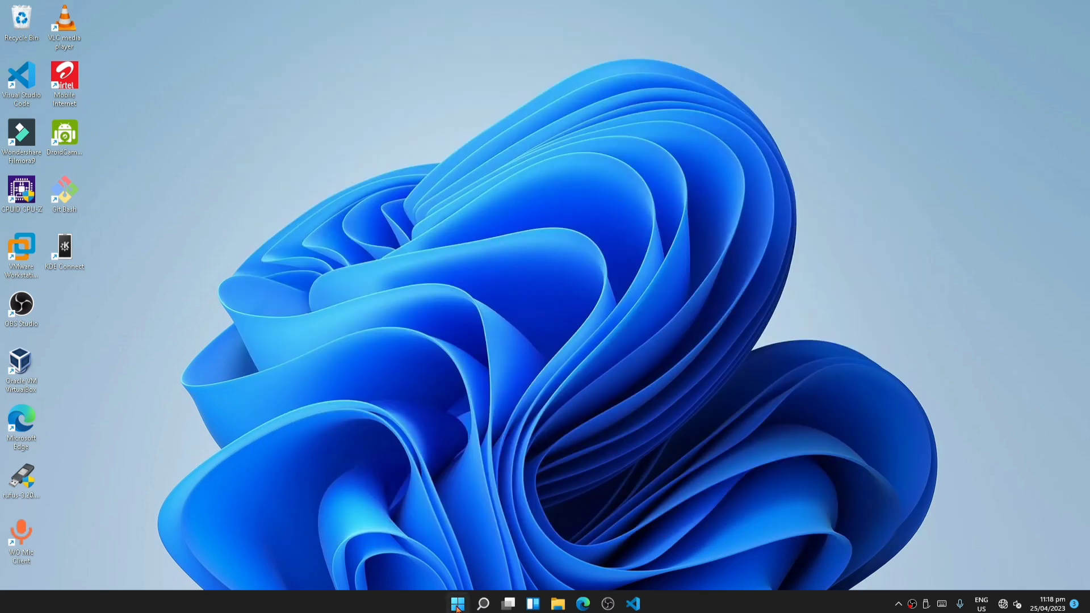